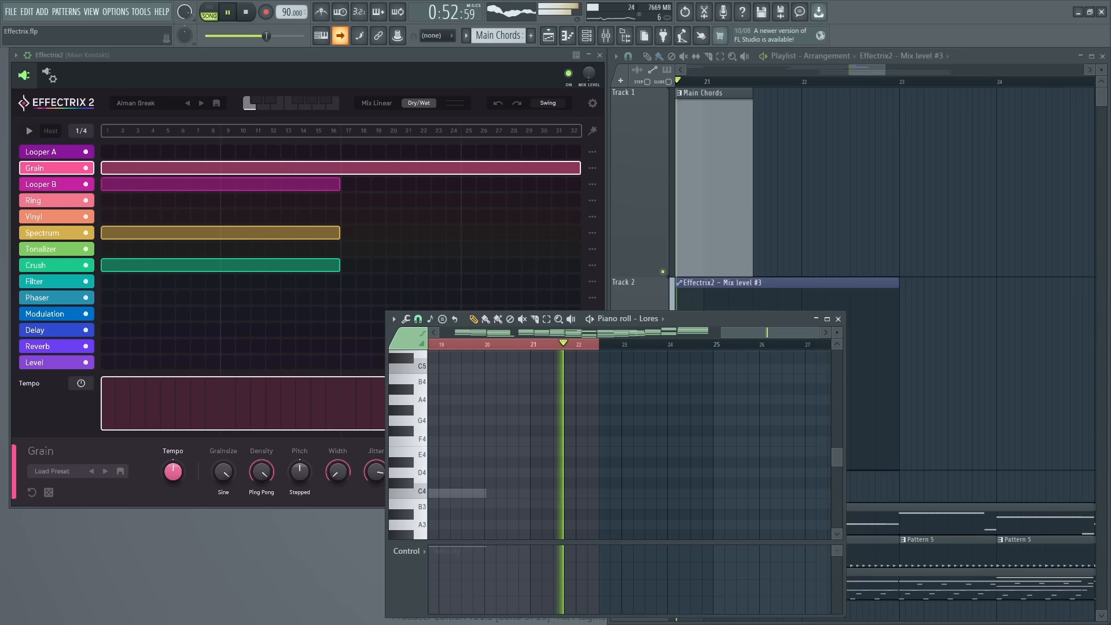
Stop playback and select the Effectrix2 Mix level #3 automation clip on Track 2 of the playlist.
{"action": "key", "text": "space"}
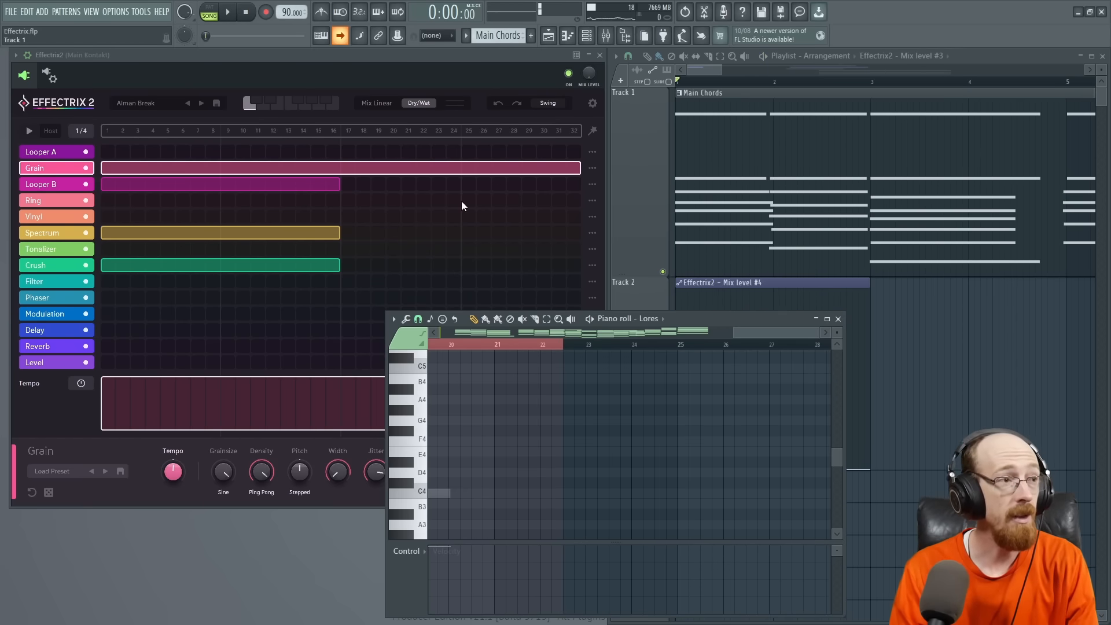
{"action": "left_click", "coordinate": [402, 69]}
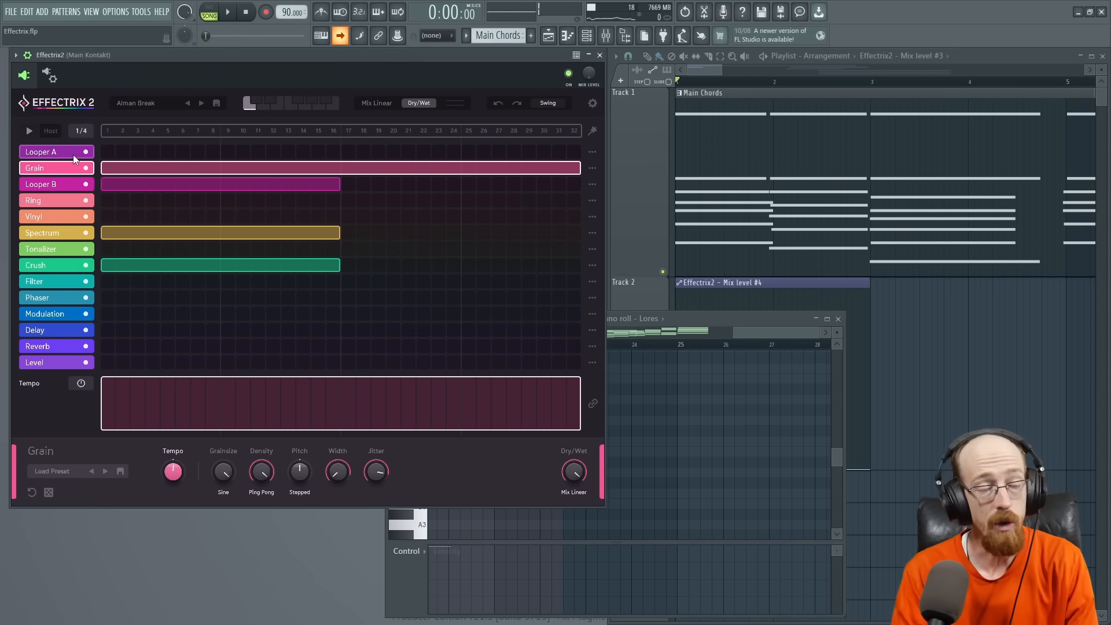
{"action": "left_click_drag", "start_coordinate": [1005, 192], "coordinate": [618, 246]}
{"action": "scroll", "coordinate": [959, 307], "scroll_direction": "down", "scroll_amount": 5}
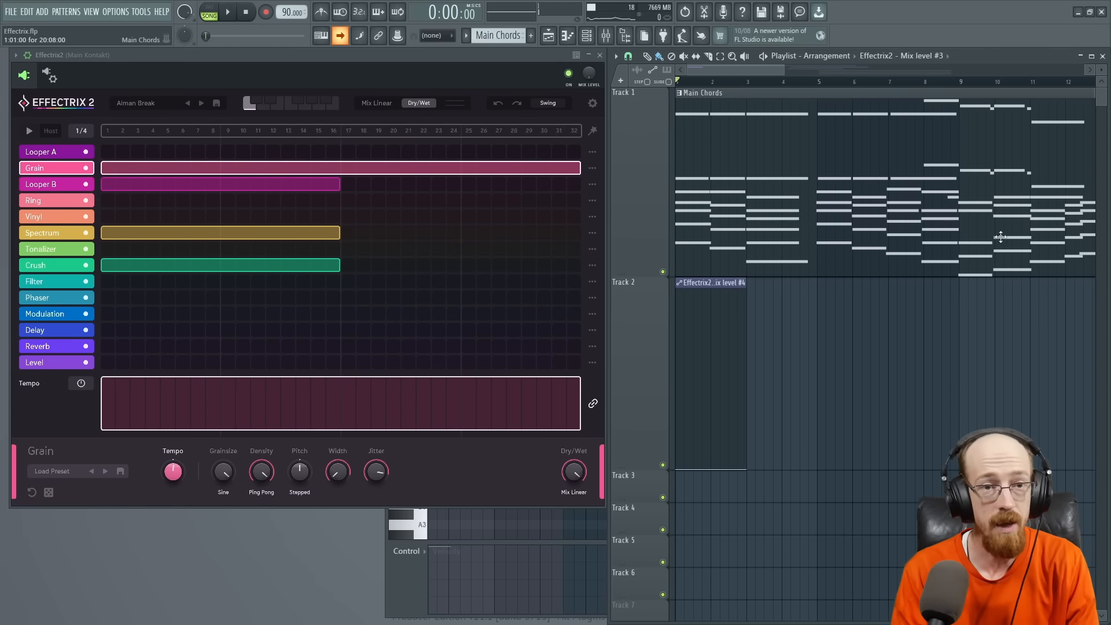
{"action": "left_click_drag", "start_coordinate": [1087, 301], "coordinate": [878, 287]}
{"action": "scroll", "coordinate": [870, 292], "scroll_direction": "right", "scroll_amount": 3}
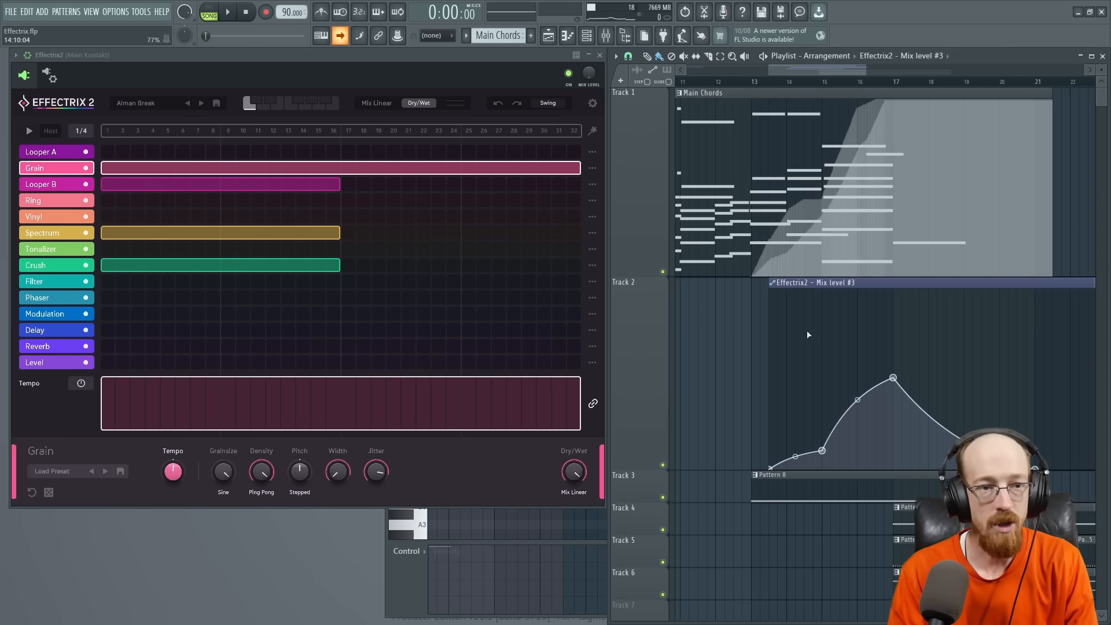
{"action": "left_click_drag", "start_coordinate": [808, 334], "coordinate": [910, 370]}
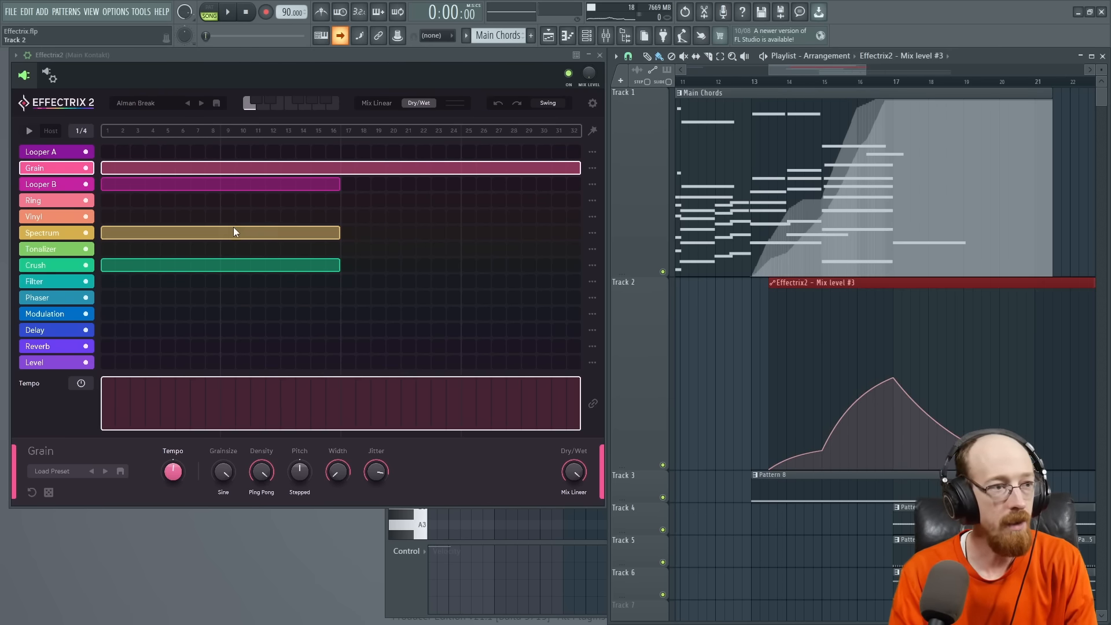
Examine the Looper B, Spectrum, Crush and Grain lanes in Effectrix2 one after another.
{"action": "left_click", "coordinate": [256, 183]}
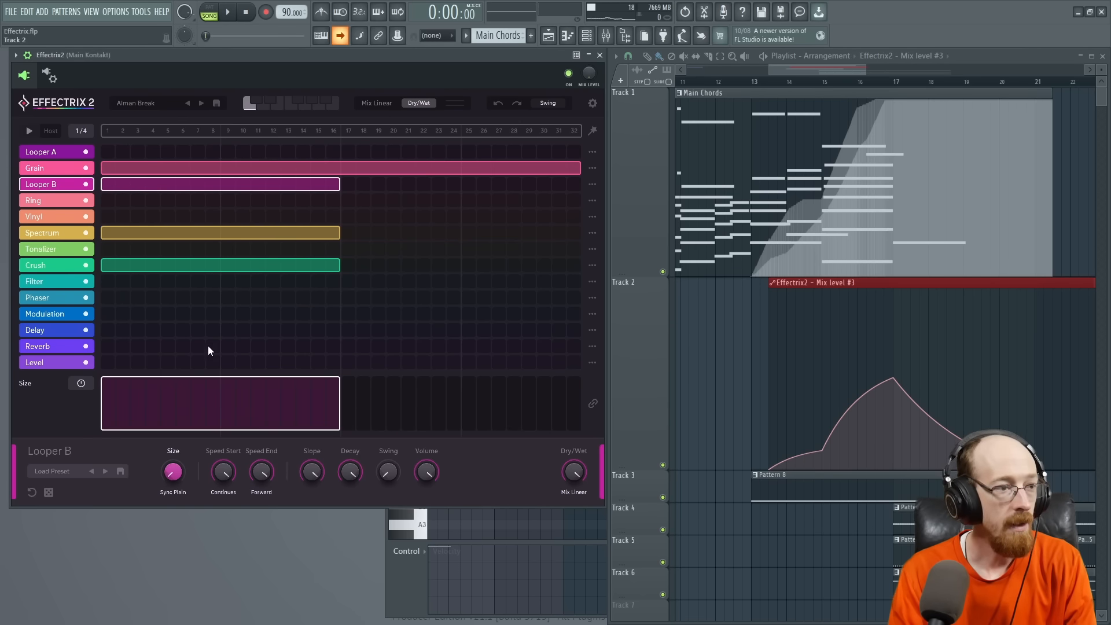
{"action": "left_click", "coordinate": [234, 232]}
{"action": "left_click", "coordinate": [233, 265]}
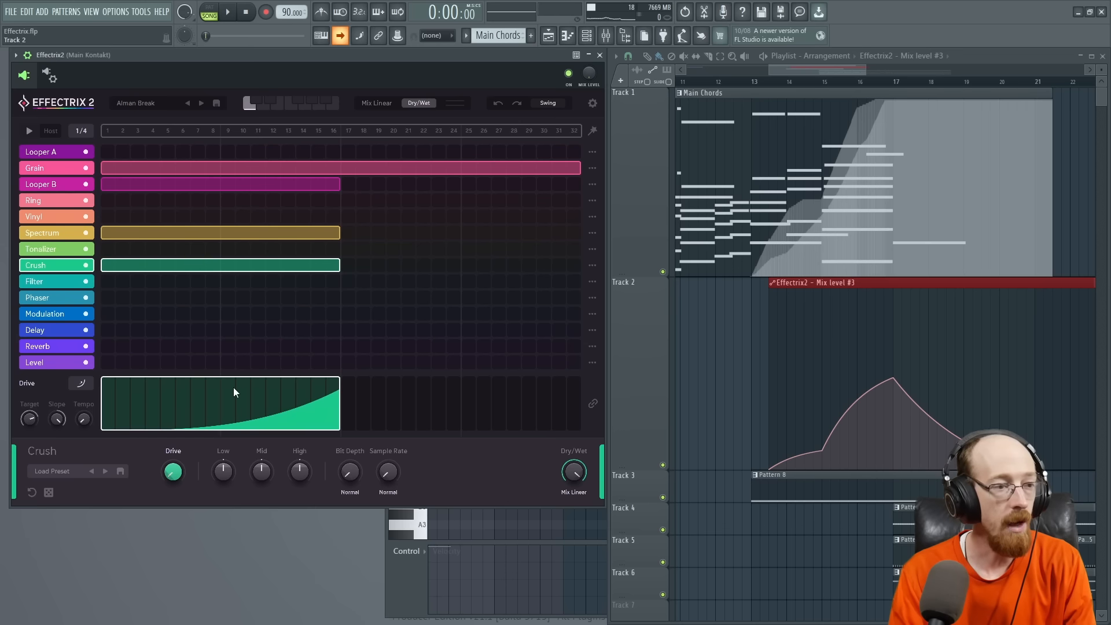
{"action": "left_click", "coordinate": [260, 234]}
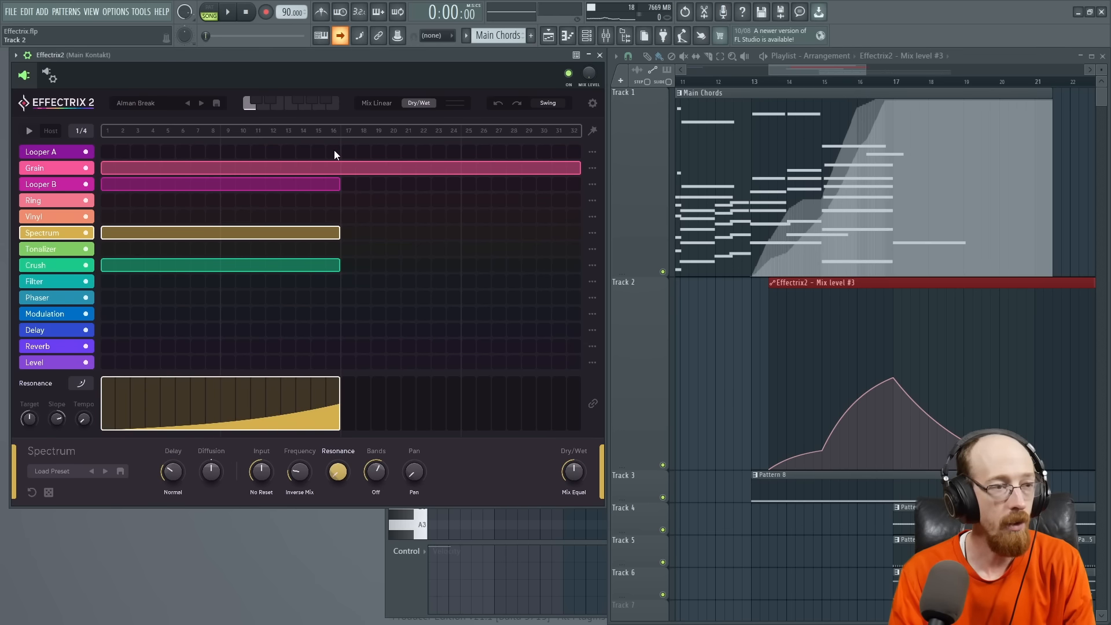
{"action": "left_click", "coordinate": [332, 168]}
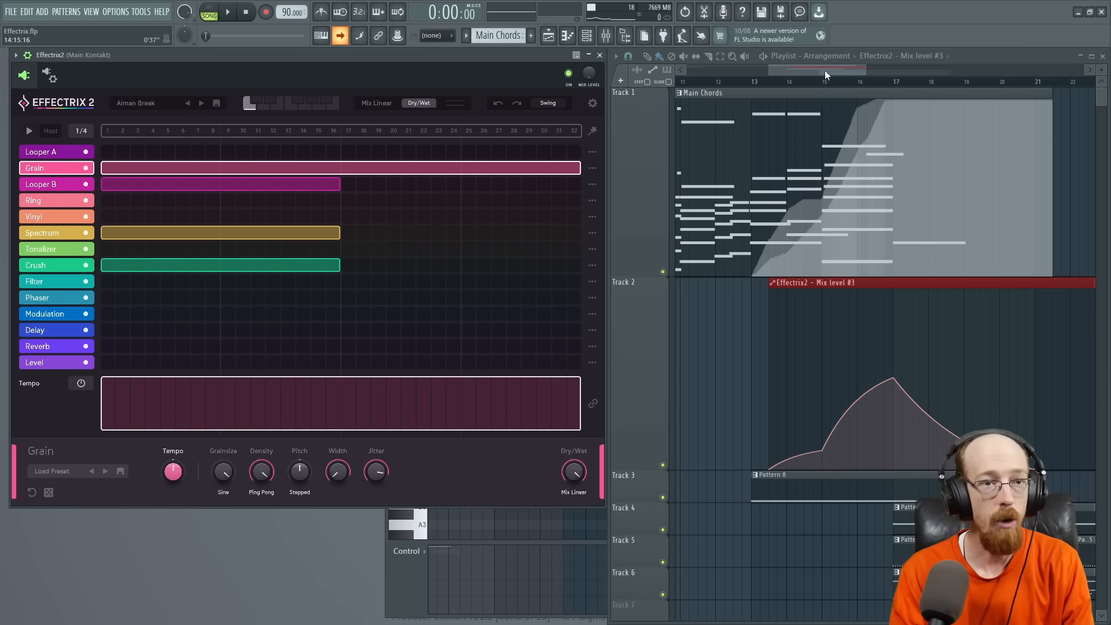
Solo the Main Kontakt mixer track and play the arrangement from bar 12 with Effectrix2 bypassed.
{"action": "left_click_drag", "start_coordinate": [826, 73], "coordinate": [764, 84]}
{"action": "left_click", "coordinate": [601, 37]}
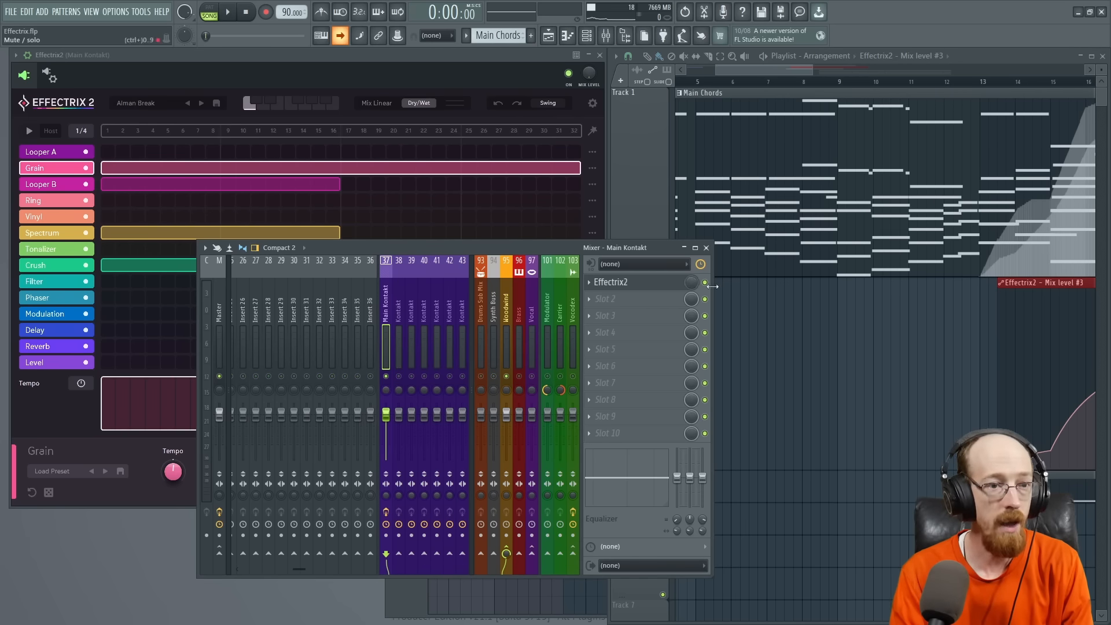
{"action": "left_click_drag", "start_coordinate": [976, 256], "coordinate": [902, 167]}
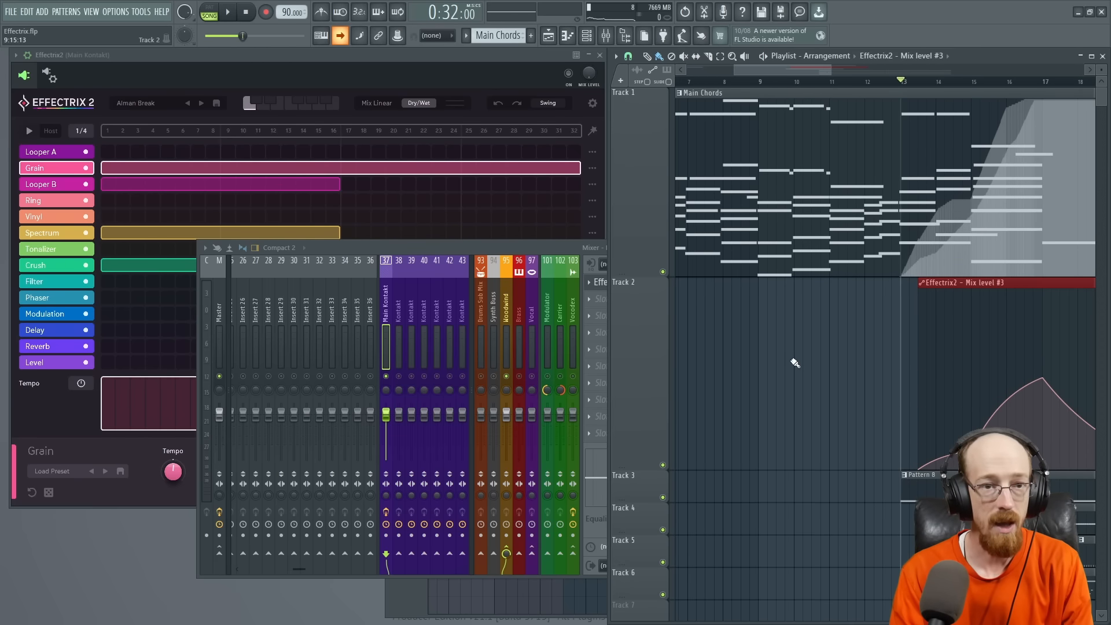
{"action": "left_click_drag", "start_coordinate": [928, 192], "coordinate": [769, 191]}
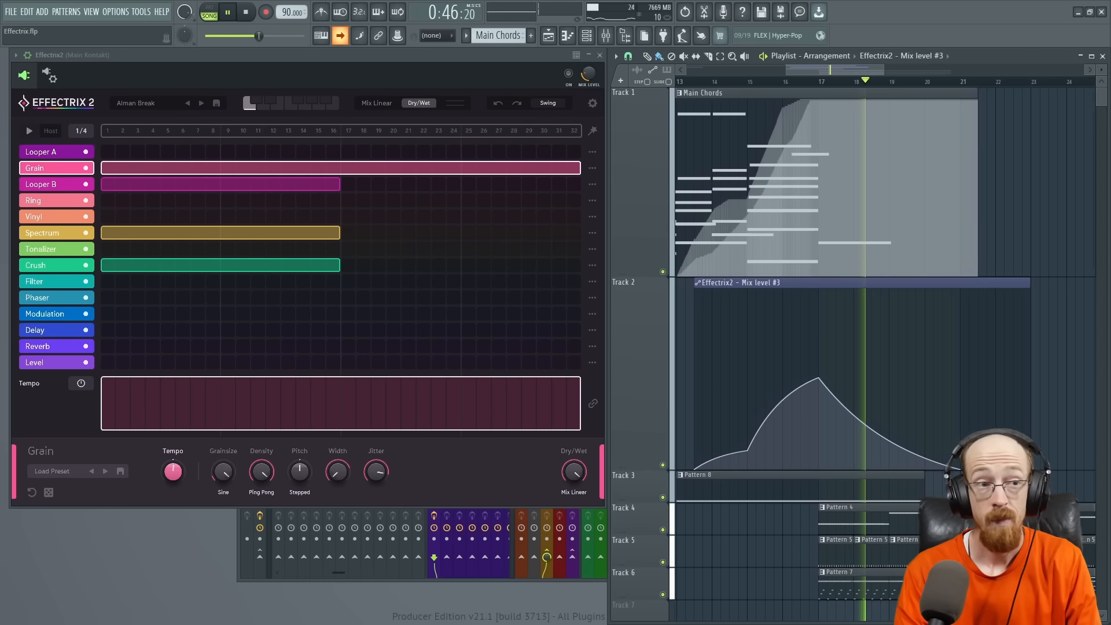
{"action": "key", "text": "space"}
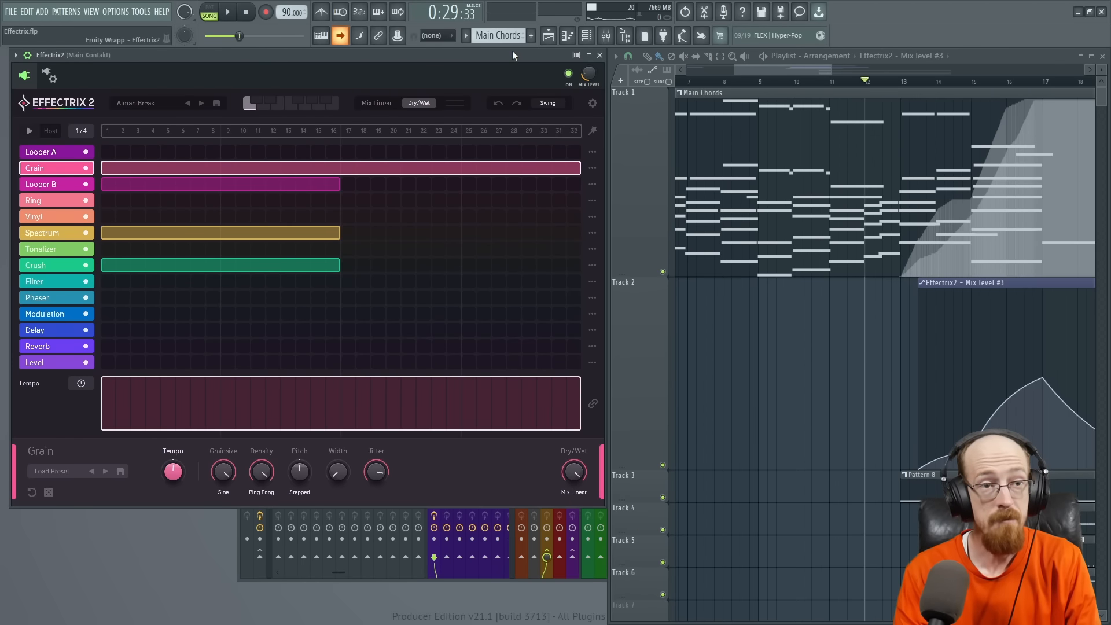
Play the same section with Effectrix2 enabled, first with Main Kontakt soloed and again with all mixer tracks unsoloed.
{"action": "key", "text": "space"}
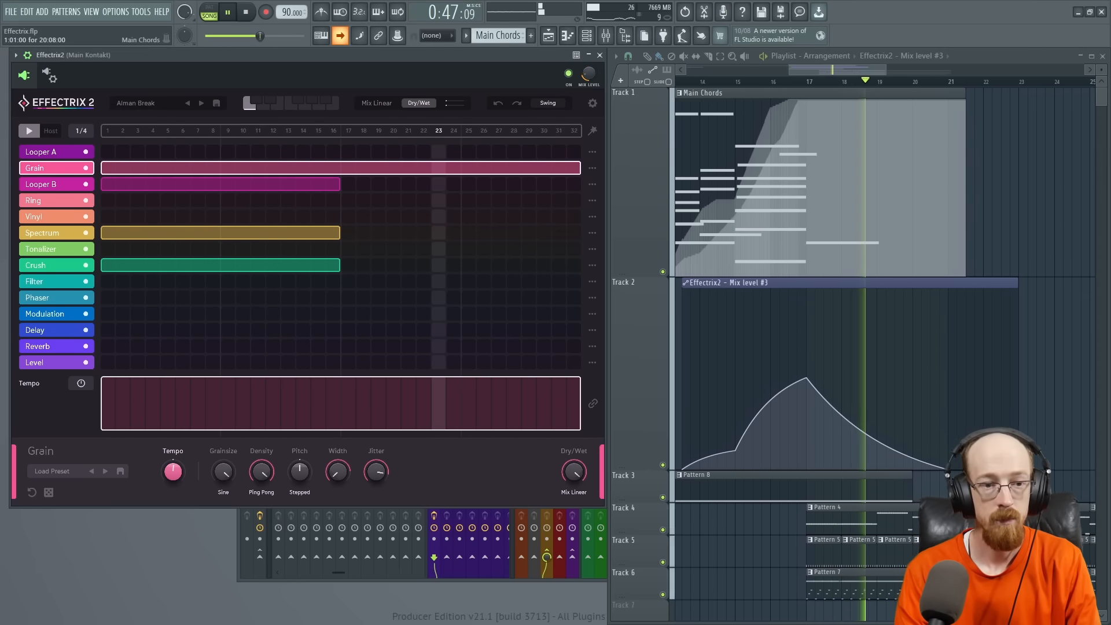
{"action": "key", "text": "space"}
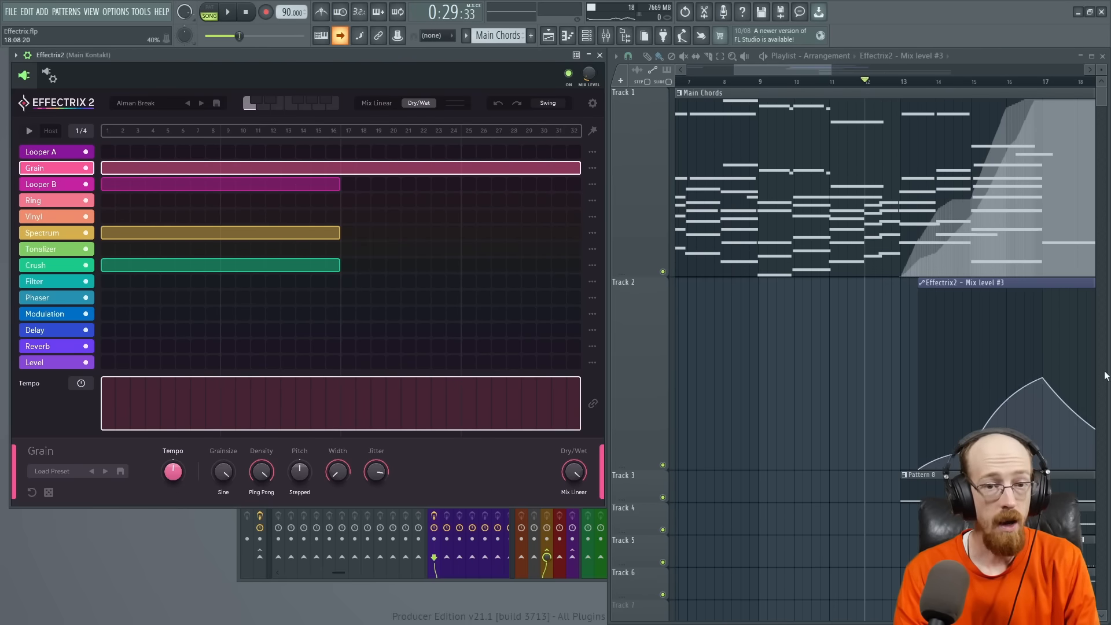
{"action": "left_click", "coordinate": [464, 581]}
{"action": "right_click", "coordinate": [437, 378]}
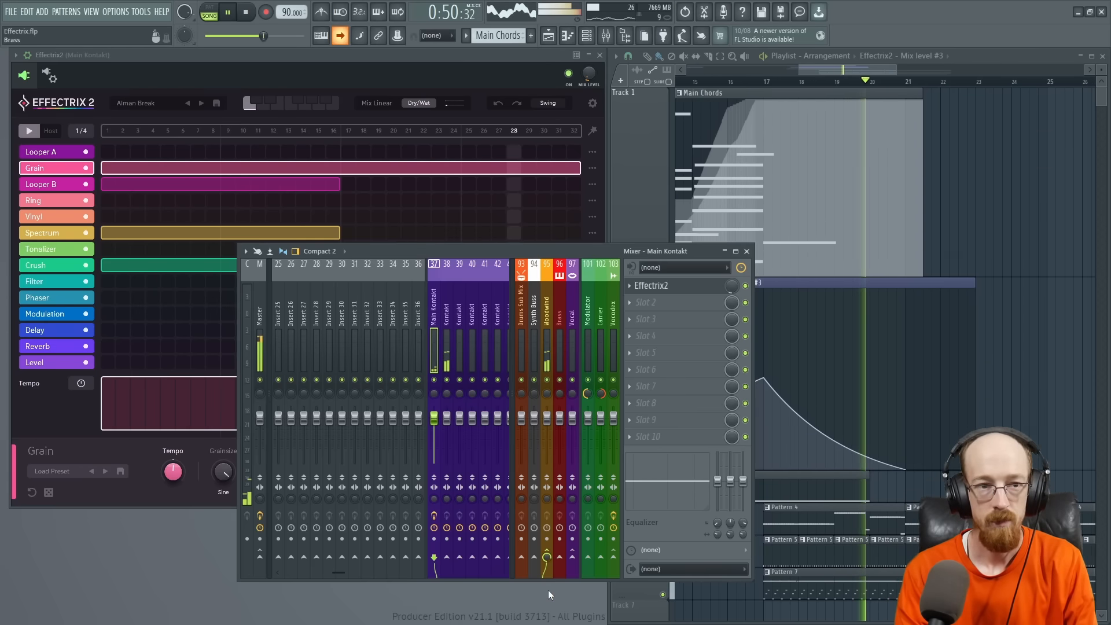
{"action": "key", "text": "space"}
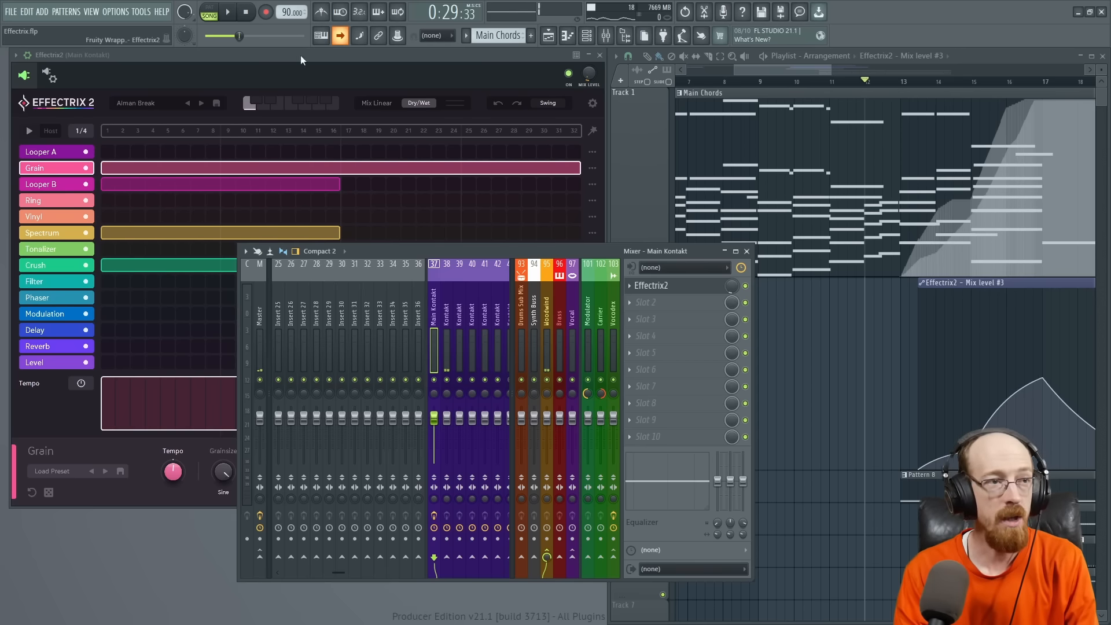
Try Host sync for the Effectrix2 sequencer and view the available step rates.
{"action": "left_click", "coordinate": [403, 56]}
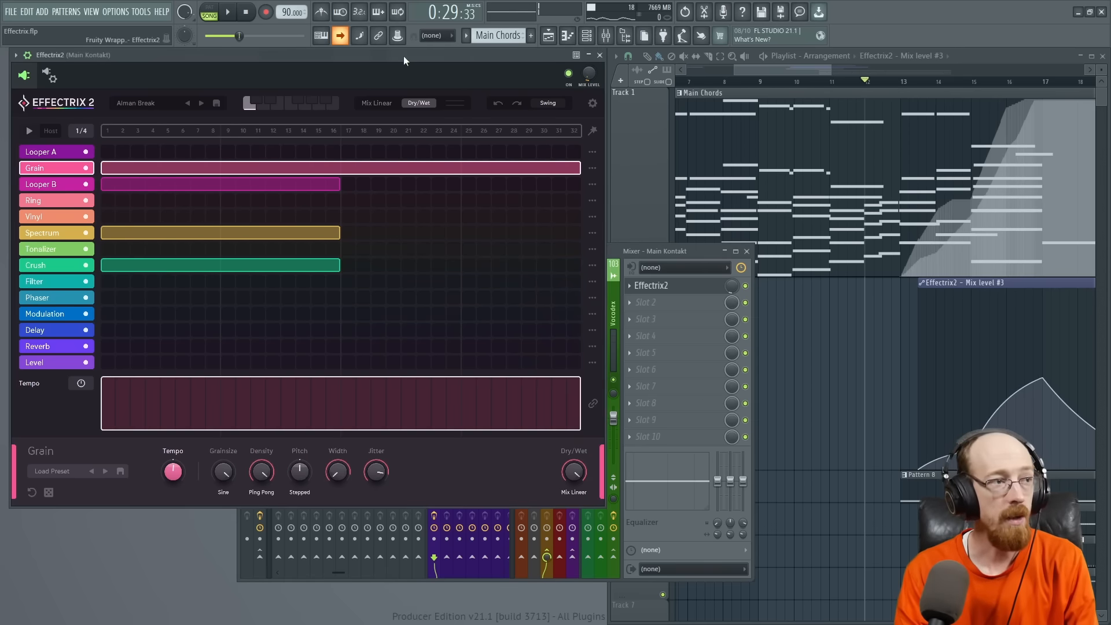
{"action": "left_click", "coordinate": [57, 133]}
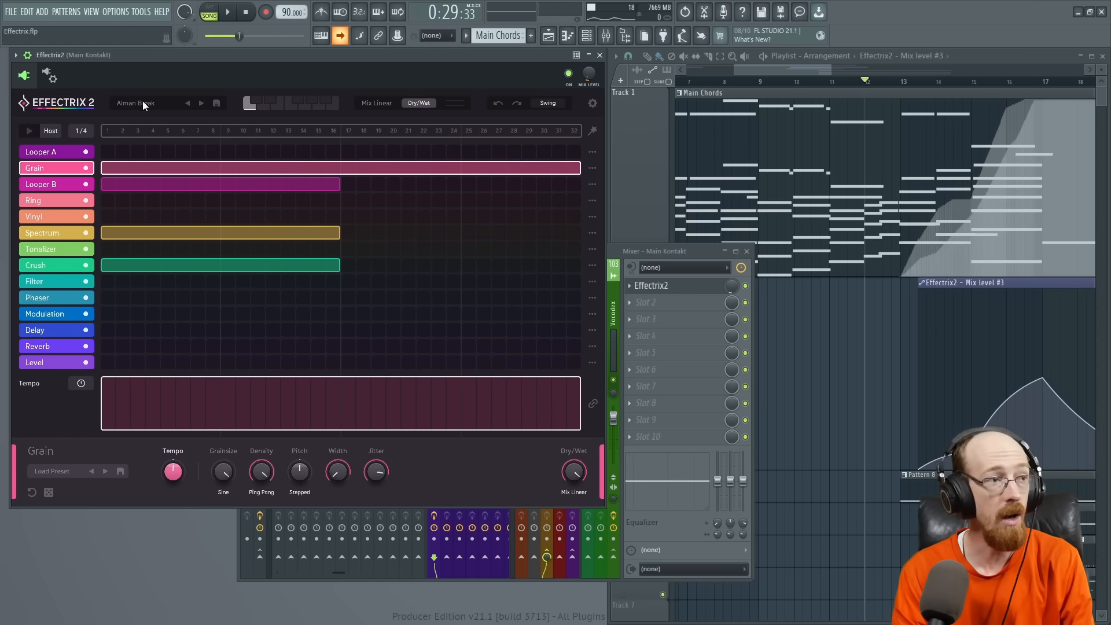
{"action": "left_click", "coordinate": [82, 132]}
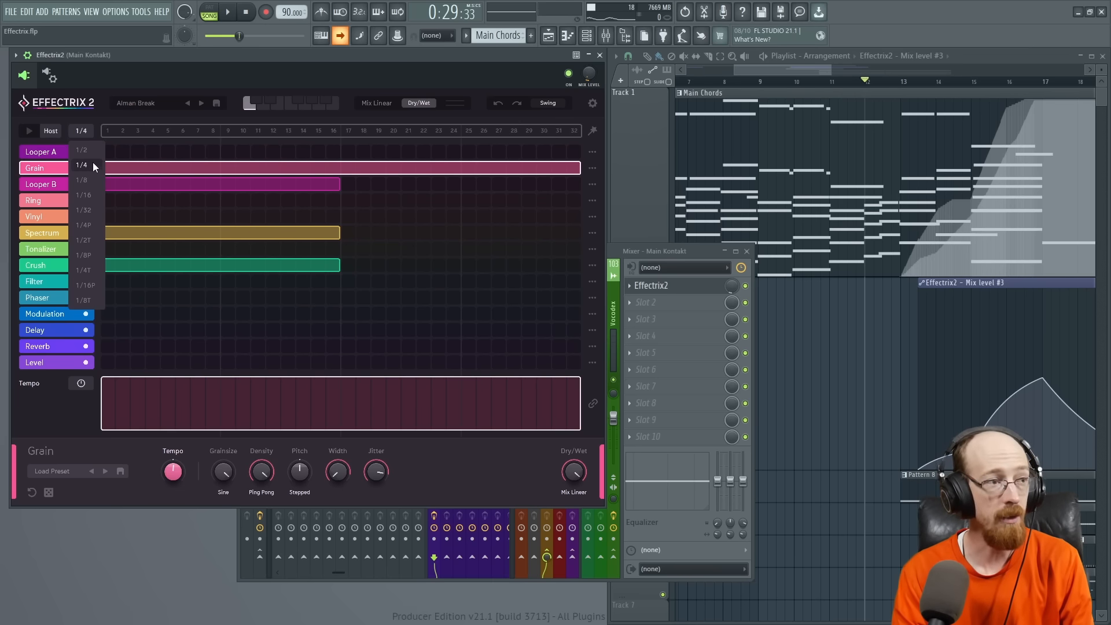
{"action": "left_click", "coordinate": [83, 130]}
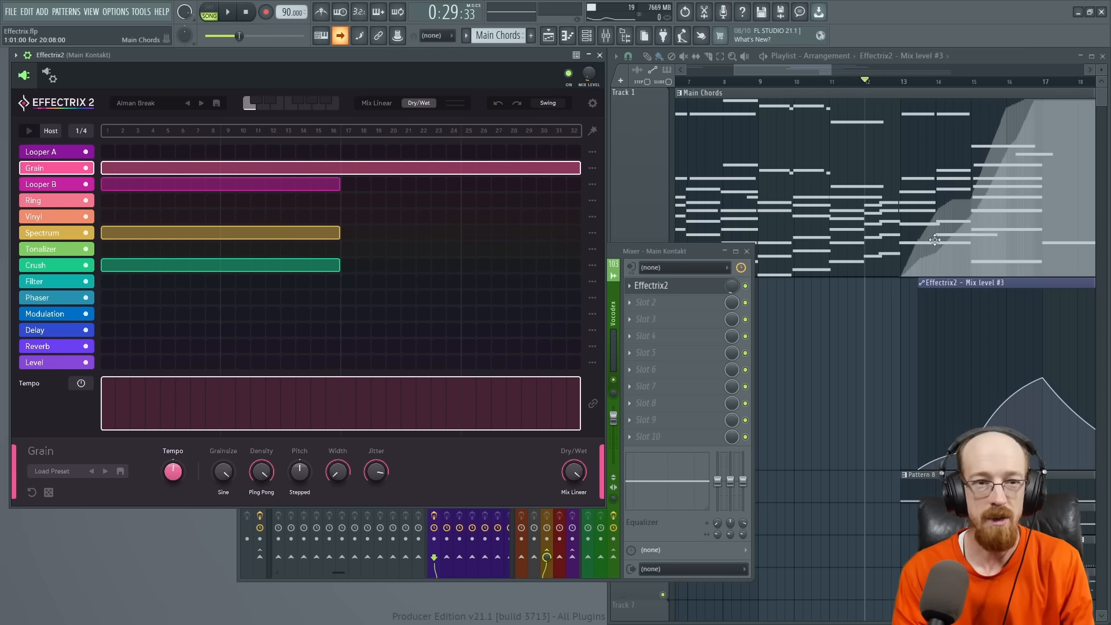
Select the Looper B block in Effectrix2 and inspect Pattern 8's MIDI Out note in the piano roll.
{"action": "left_click", "coordinate": [321, 186]}
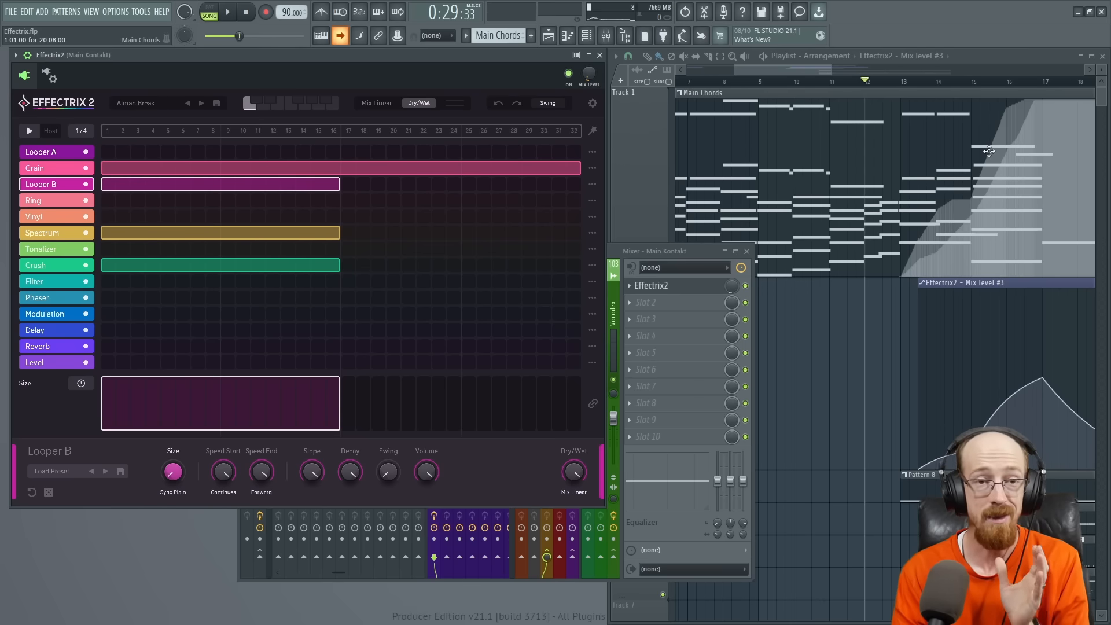
{"action": "double_click", "coordinate": [921, 487]}
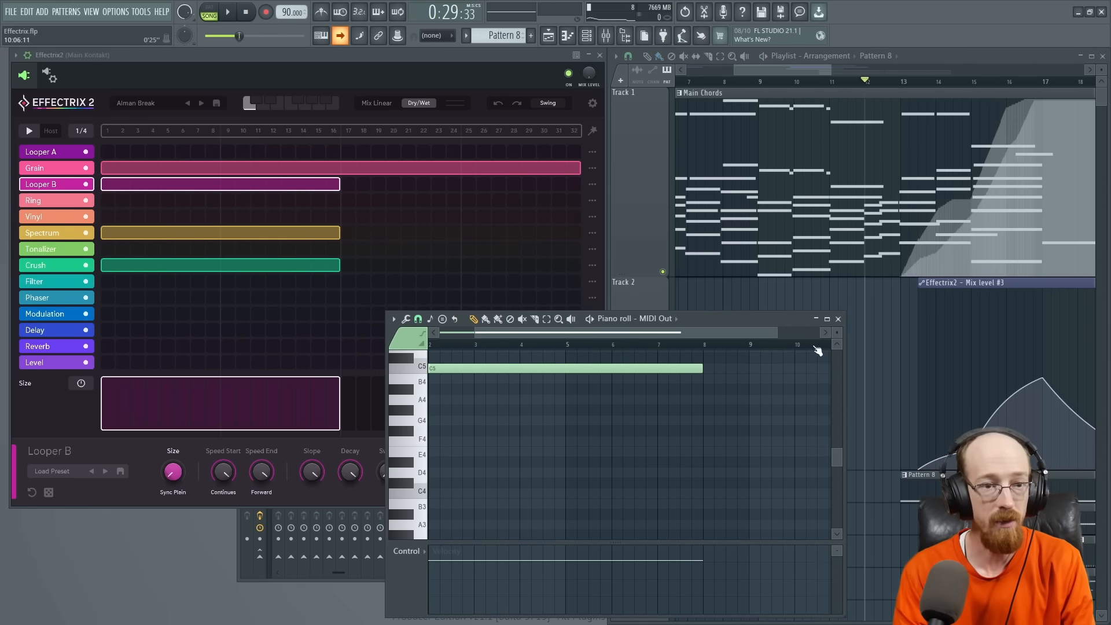
{"action": "left_click", "coordinate": [838, 319]}
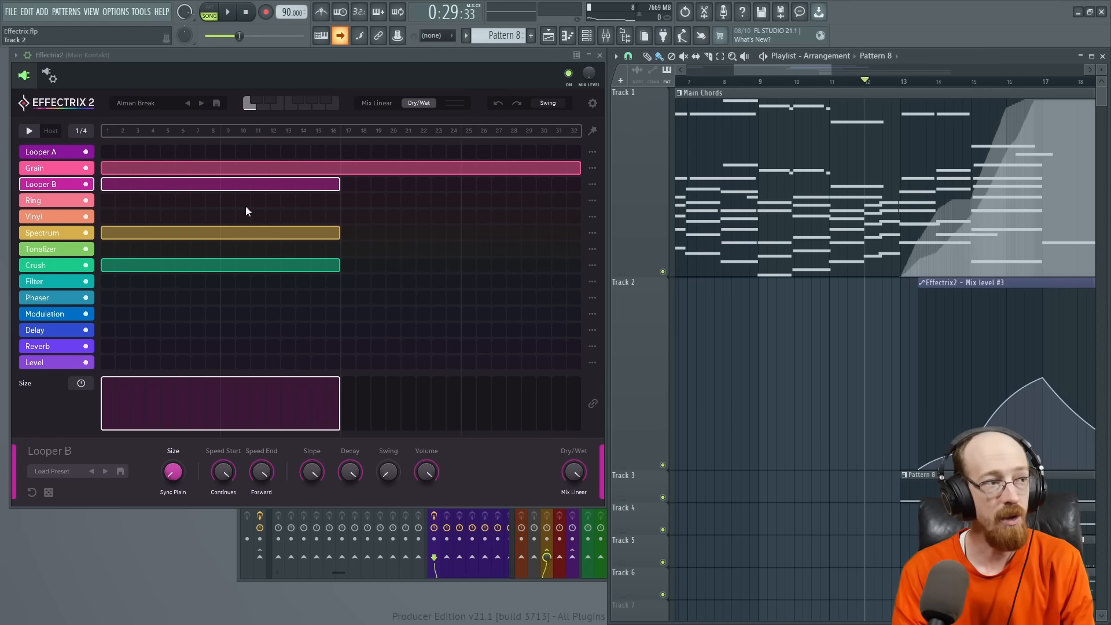
Place the playhead at bar 11 and play the Main Chords briefly.
{"action": "left_click", "coordinate": [832, 92]}
{"action": "left_click", "coordinate": [831, 82]}
{"action": "key", "text": "space"}
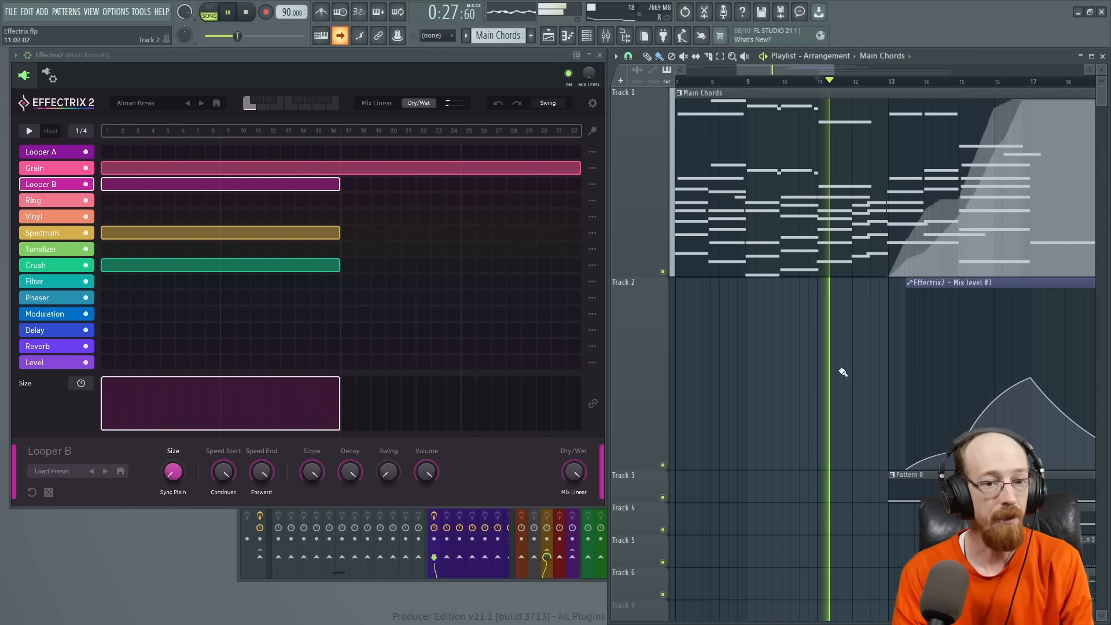
{"action": "key", "text": "space"}
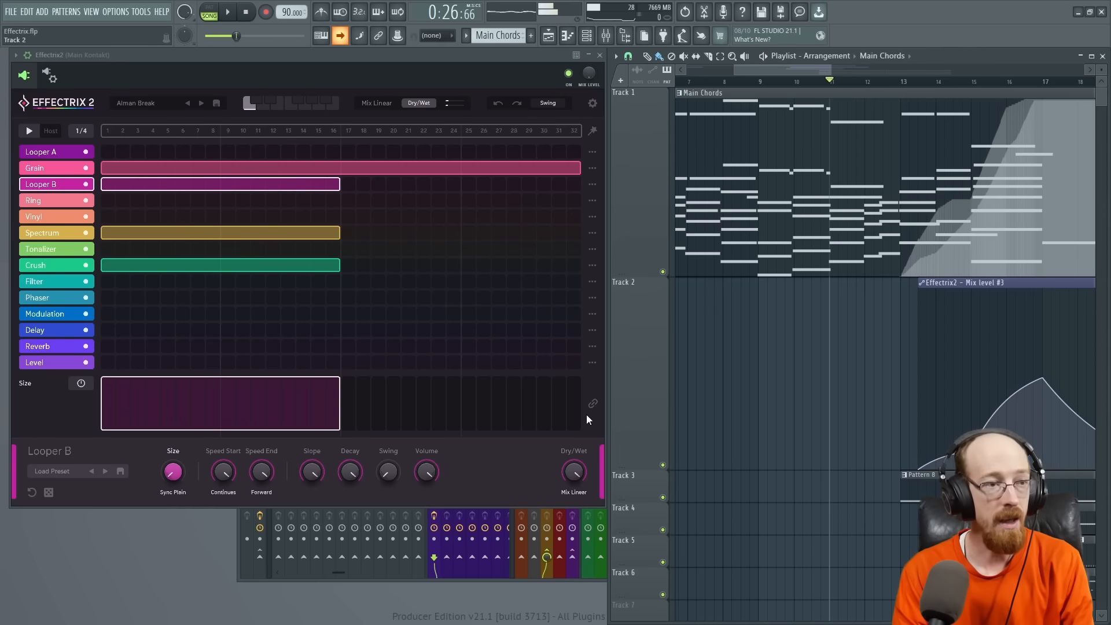
Close Effectrix2 and check the port number of the MIDI Out channel in the channel rack.
{"action": "left_click", "coordinate": [600, 55]}
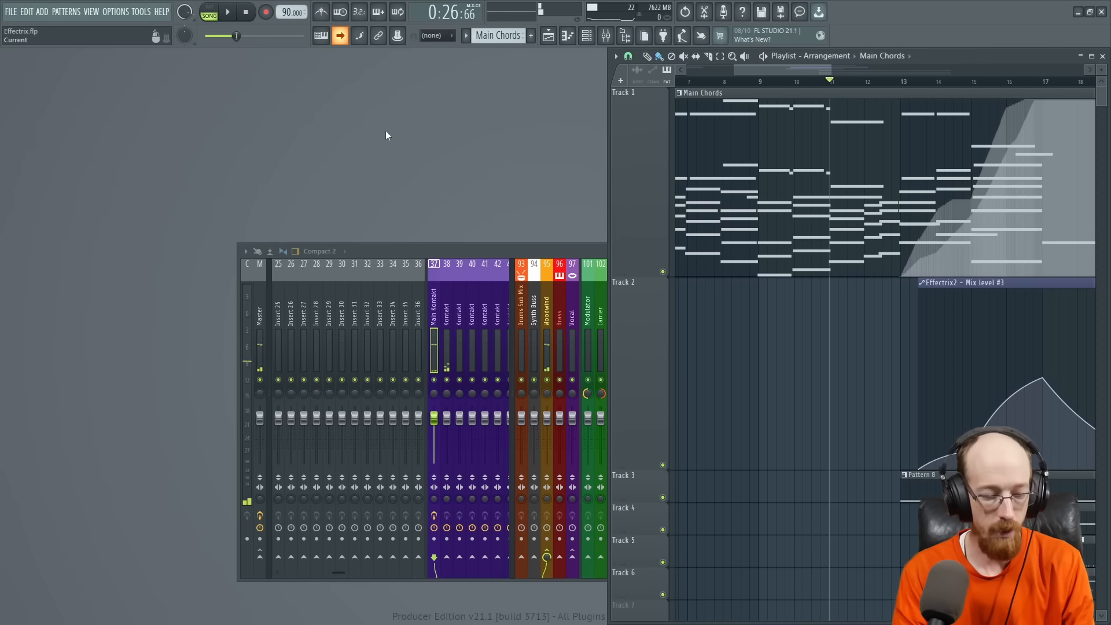
{"action": "key", "text": "F6"}
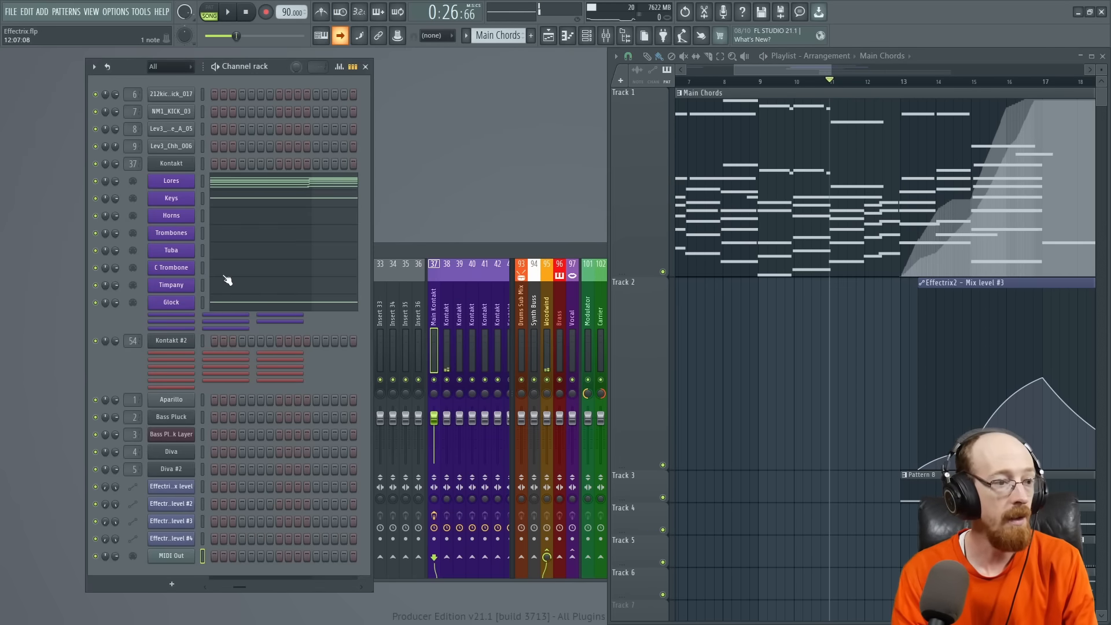
{"action": "left_click", "coordinate": [171, 555]}
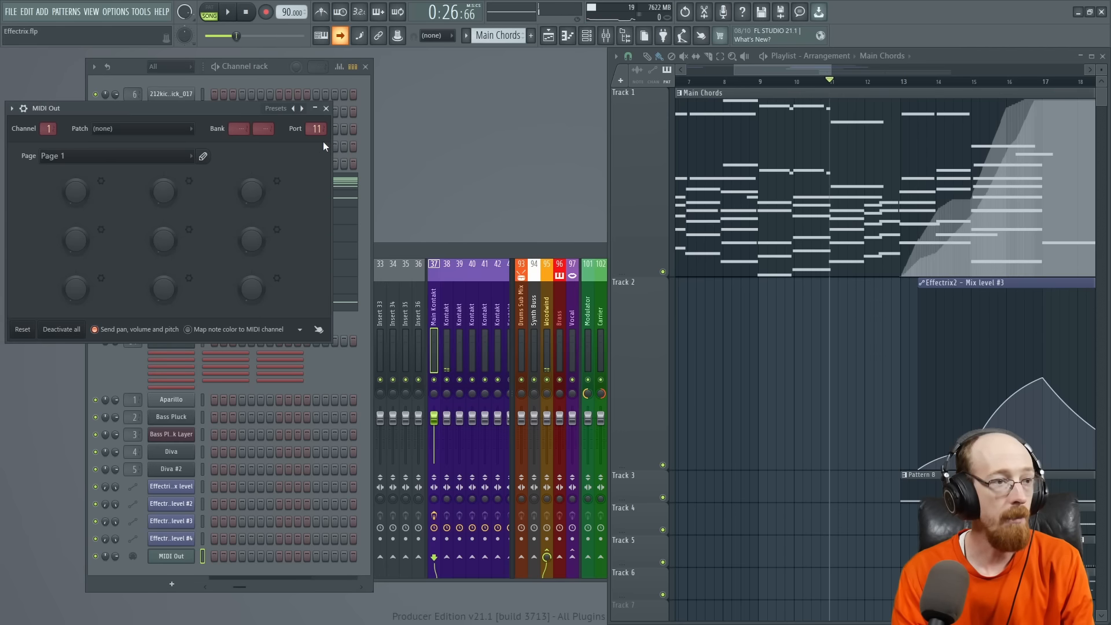
{"action": "left_click", "coordinate": [326, 108]}
Reopen Effectrix2 from the Main Kontakt mixer track and check the MIDI input port in its wrapper settings.
{"action": "left_click", "coordinate": [442, 269]}
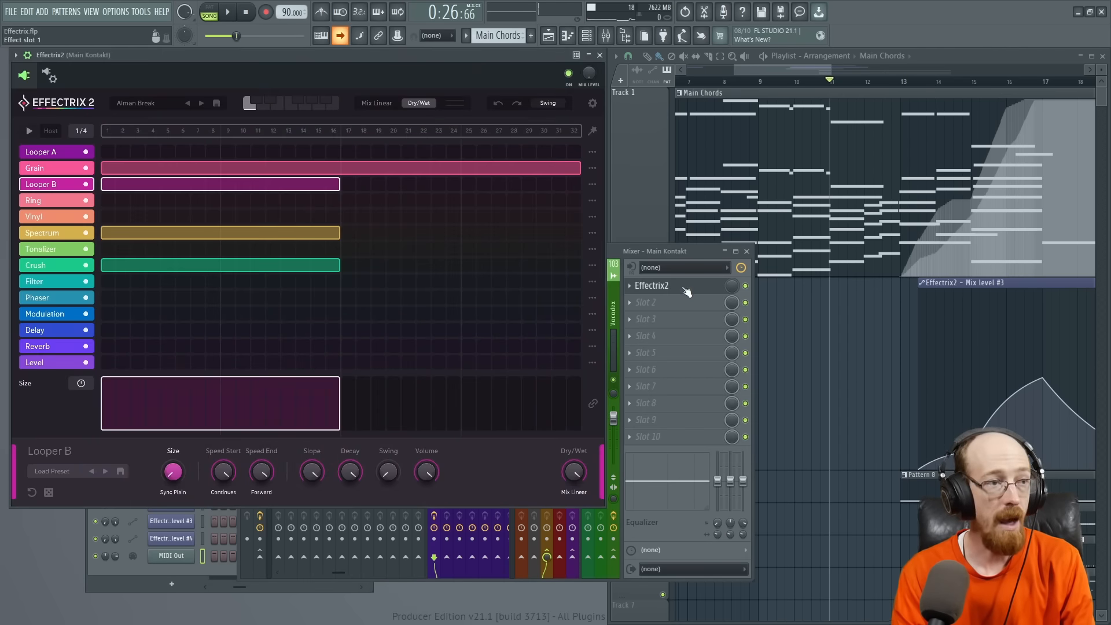
{"action": "left_click", "coordinate": [688, 286]}
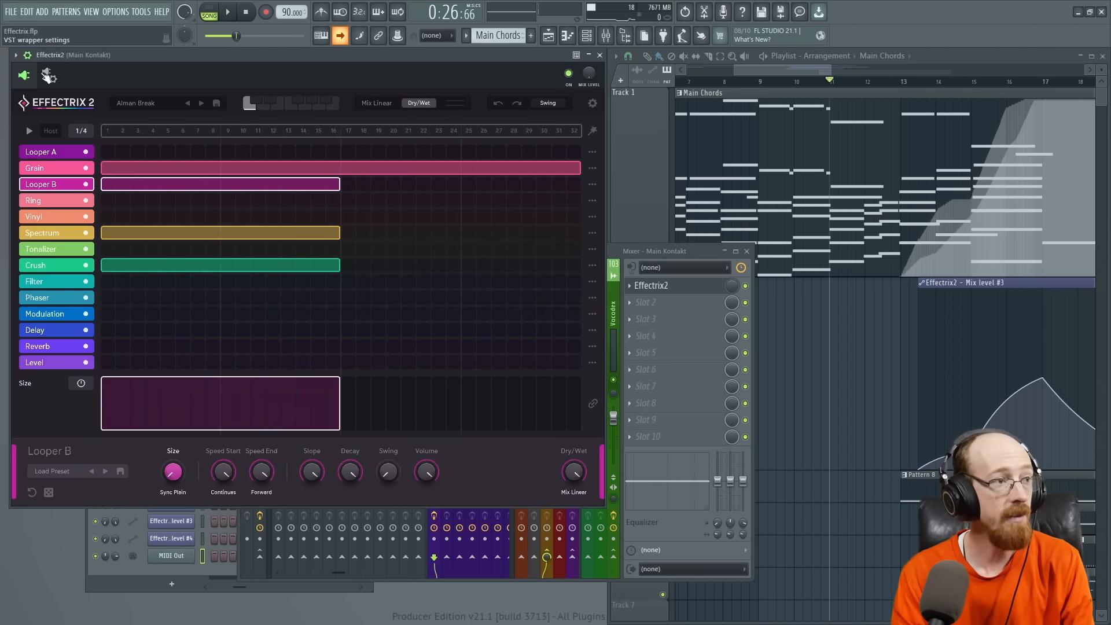
{"action": "left_click", "coordinate": [48, 76]}
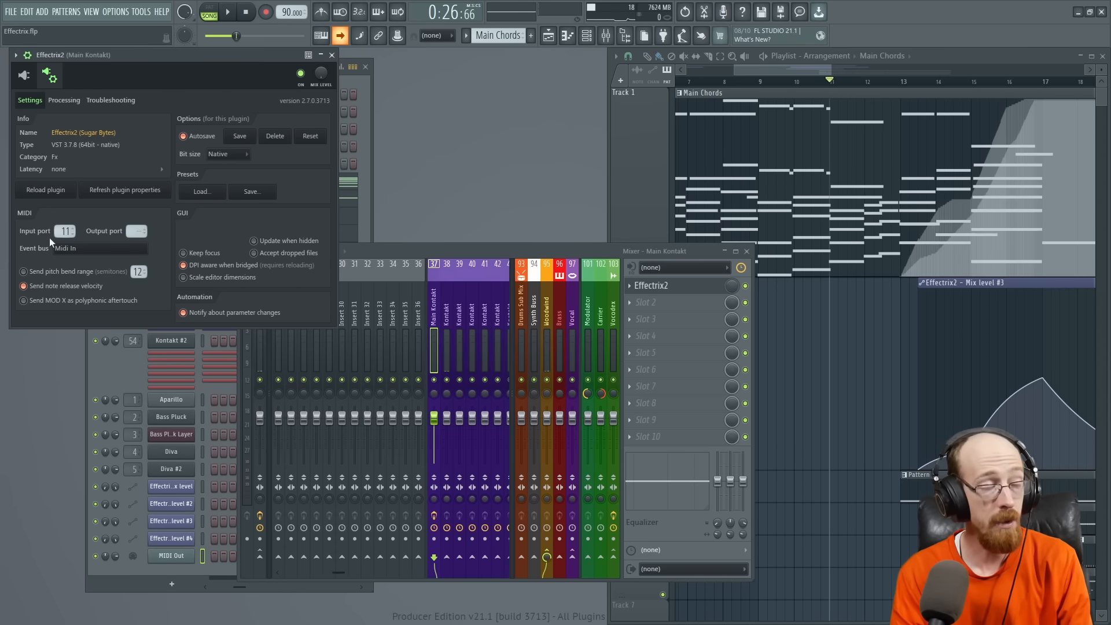
{"action": "left_click", "coordinate": [25, 75]}
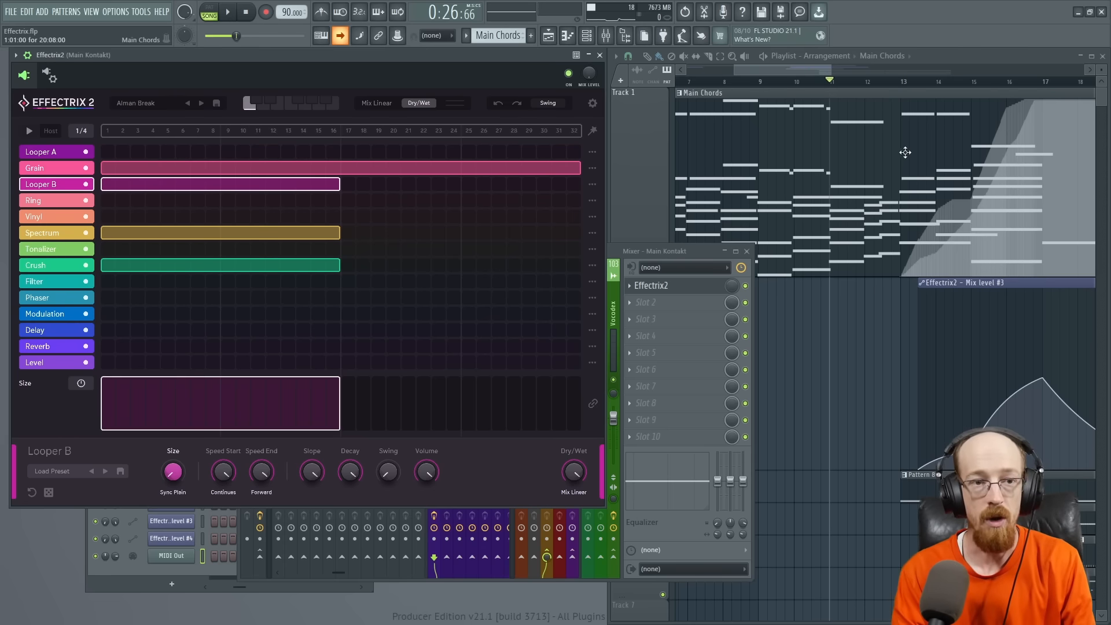
Move the playhead to bar 13 and solo the Main Kontakt mixer track.
{"action": "left_click", "coordinate": [903, 83]}
{"action": "scroll", "coordinate": [832, 377], "scroll_direction": "right", "scroll_amount": 4}
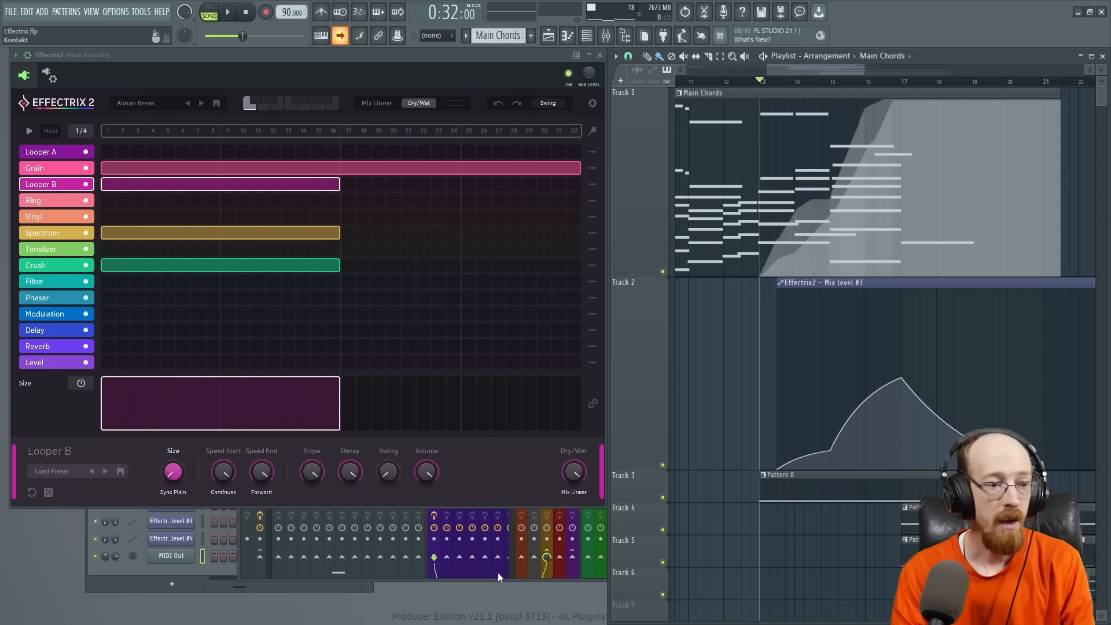
{"action": "left_click", "coordinate": [484, 576]}
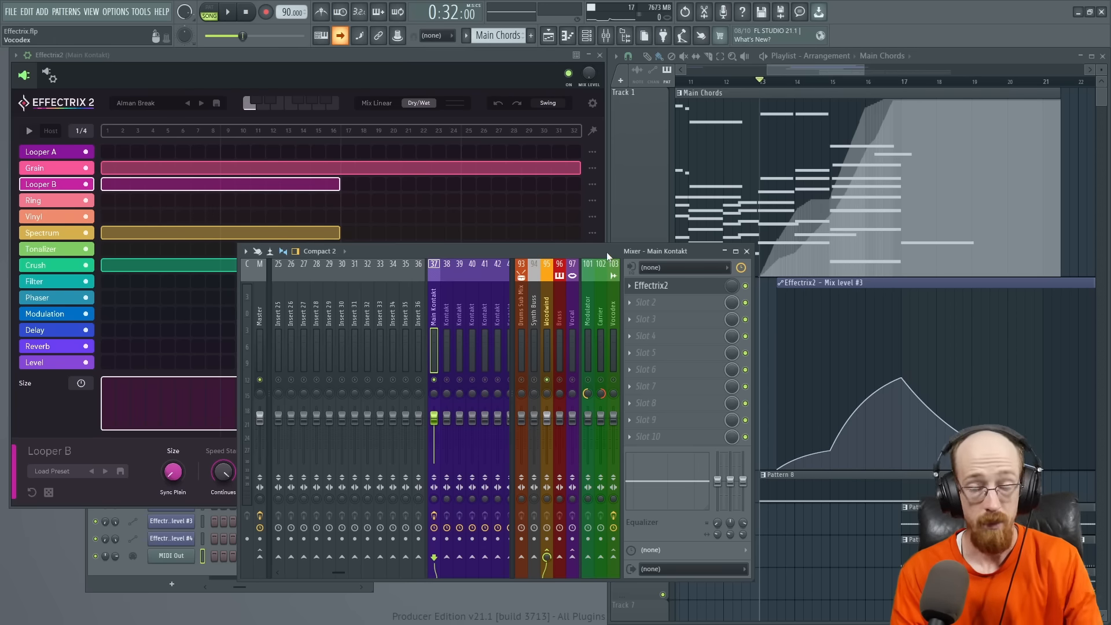
Play the soloed Main Chords from bar 13 and again from bar 12 with the Effectrix2 window in front, stopping playback after each.
{"action": "key", "text": "space"}
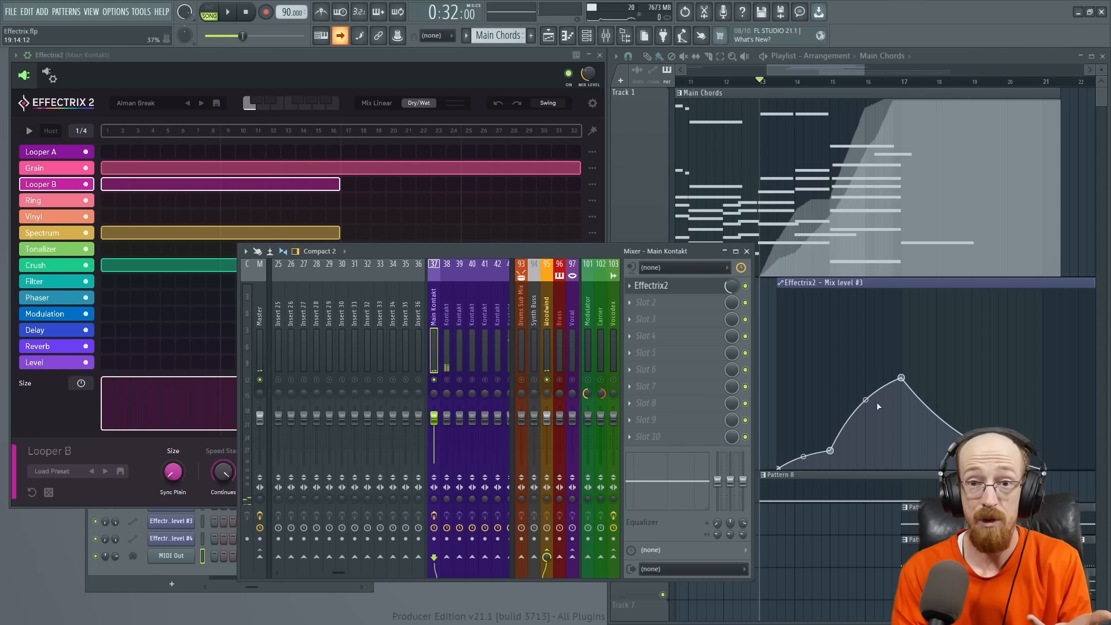
{"action": "left_click_drag", "start_coordinate": [824, 322], "coordinate": [869, 322]}
{"action": "left_click", "coordinate": [769, 81]}
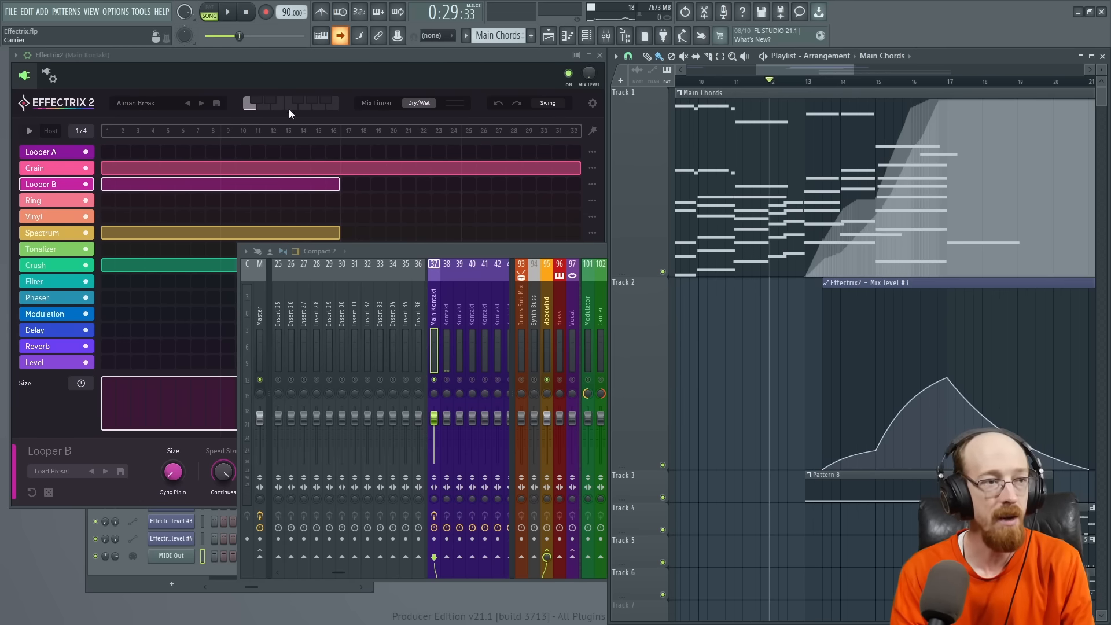
{"action": "left_click", "coordinate": [405, 60]}
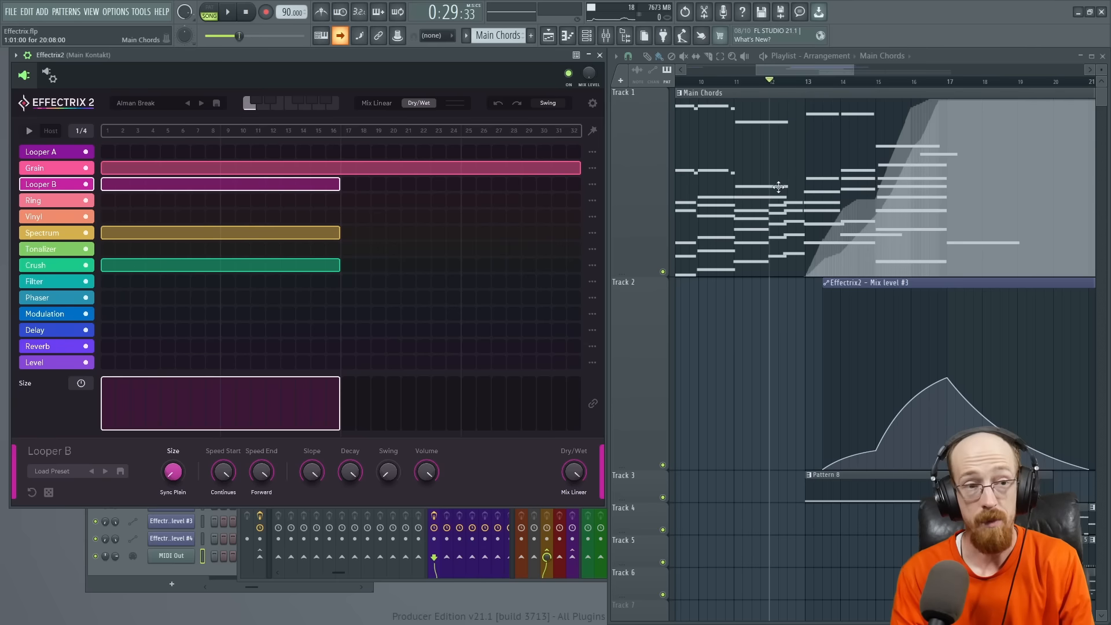
{"action": "key", "text": "space"}
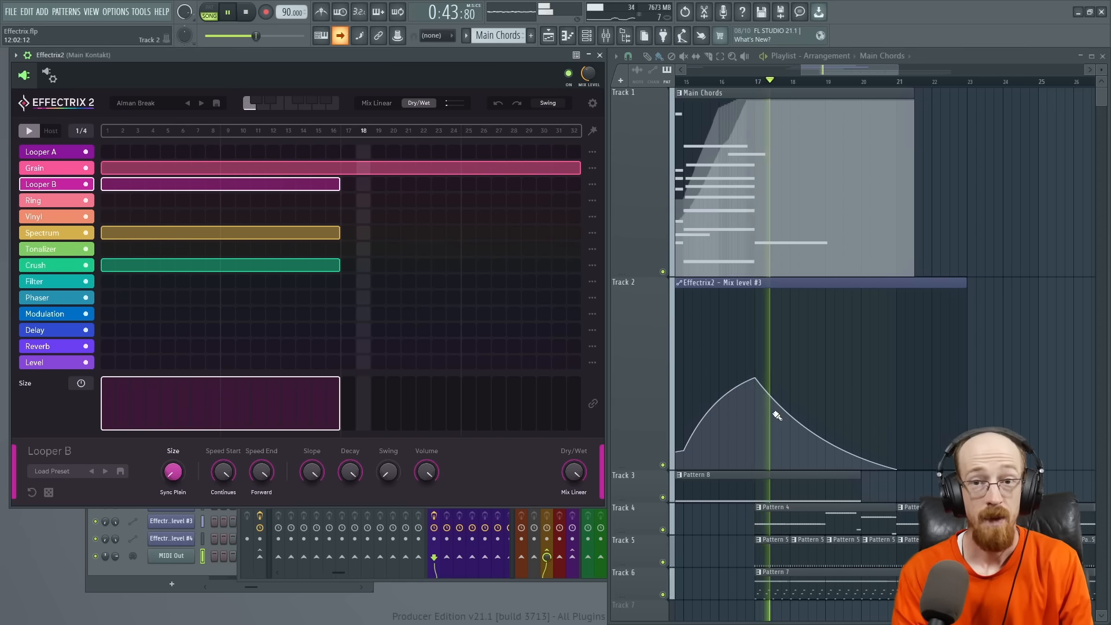
{"action": "key", "text": "space"}
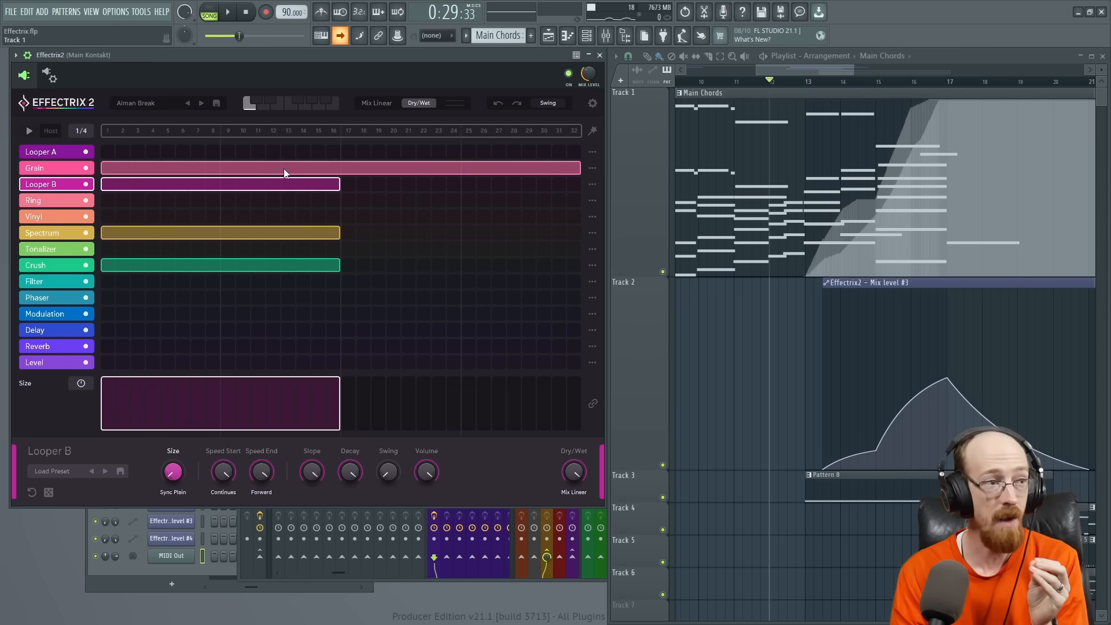
Move the playhead to bar 17 and highlight the Pattern 8 clip and the Effectrix2 Mix level #3 automation clip in the playlist.
{"action": "left_click", "coordinate": [948, 81]}
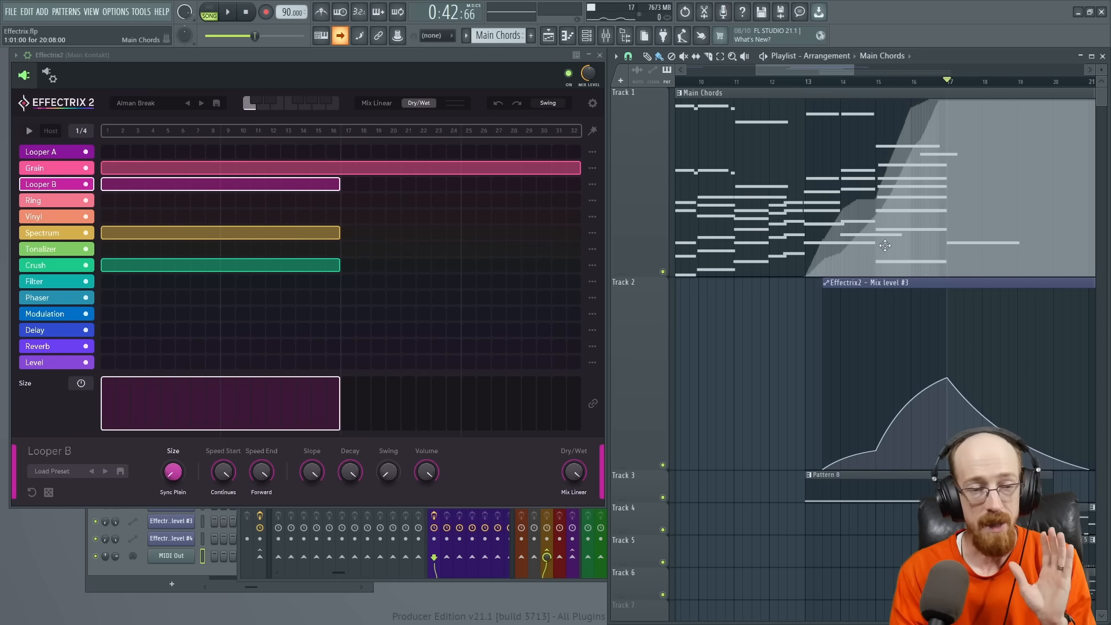
{"action": "left_click_drag", "start_coordinate": [822, 488], "coordinate": [919, 484]}
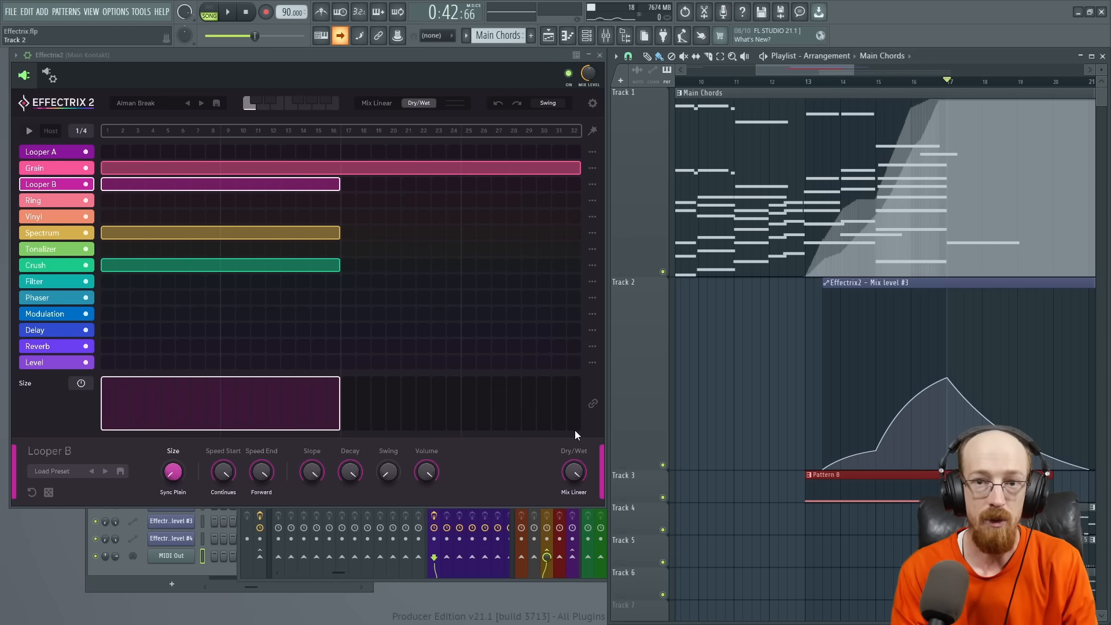
{"action": "mouse_move", "coordinate": [896, 402]}
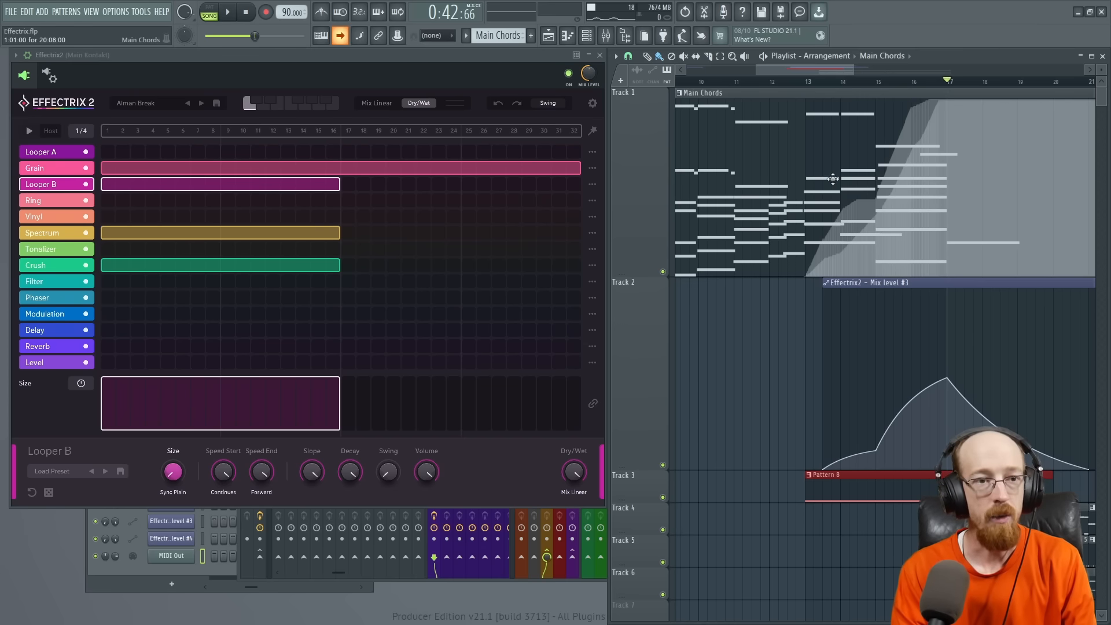
{"action": "scroll", "coordinate": [832, 179], "scroll_direction": "left", "scroll_amount": 2}
{"action": "mouse_move", "coordinate": [878, 358]}
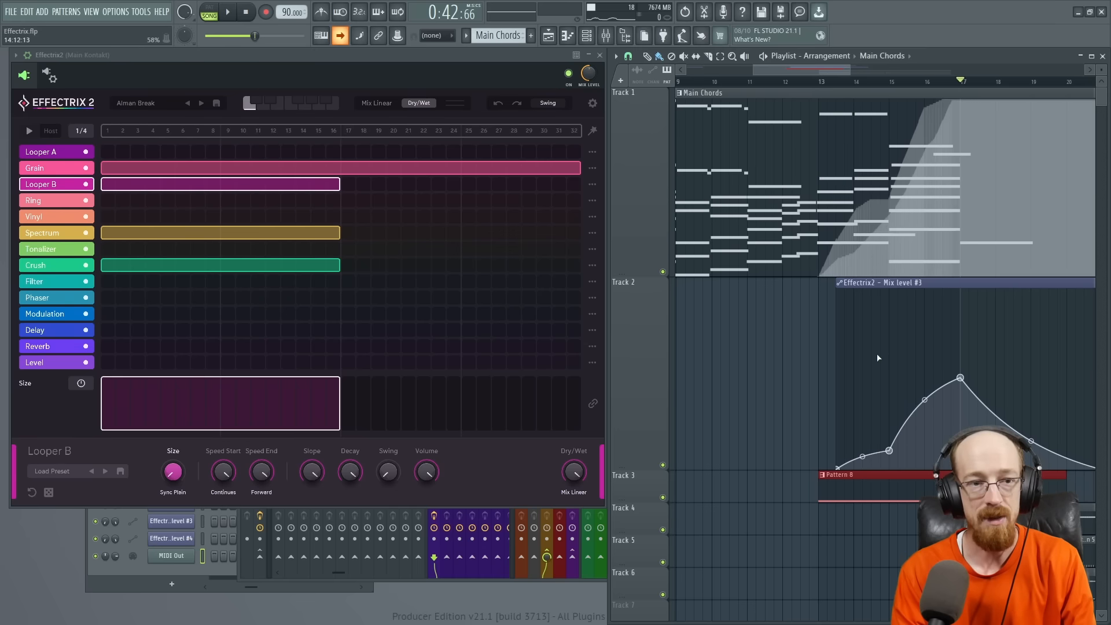
{"action": "left_click", "coordinate": [895, 388]}
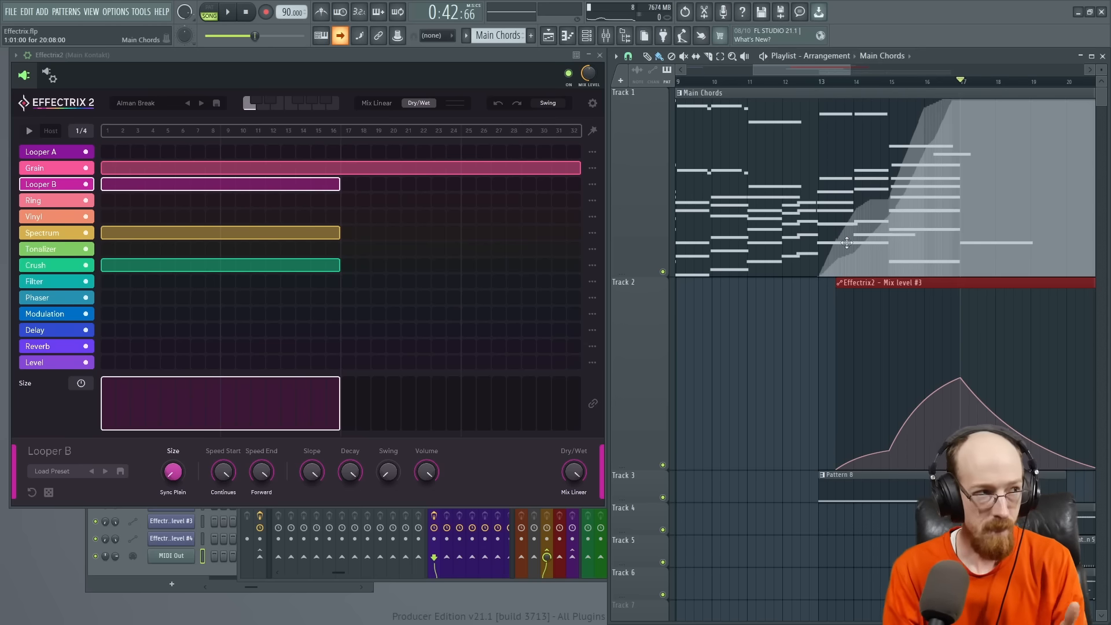
Inspect the Grain and Looper B effect settings in Effectrix2, including the Grainsize modulation of the Grain effect.
{"action": "left_click", "coordinate": [61, 169]}
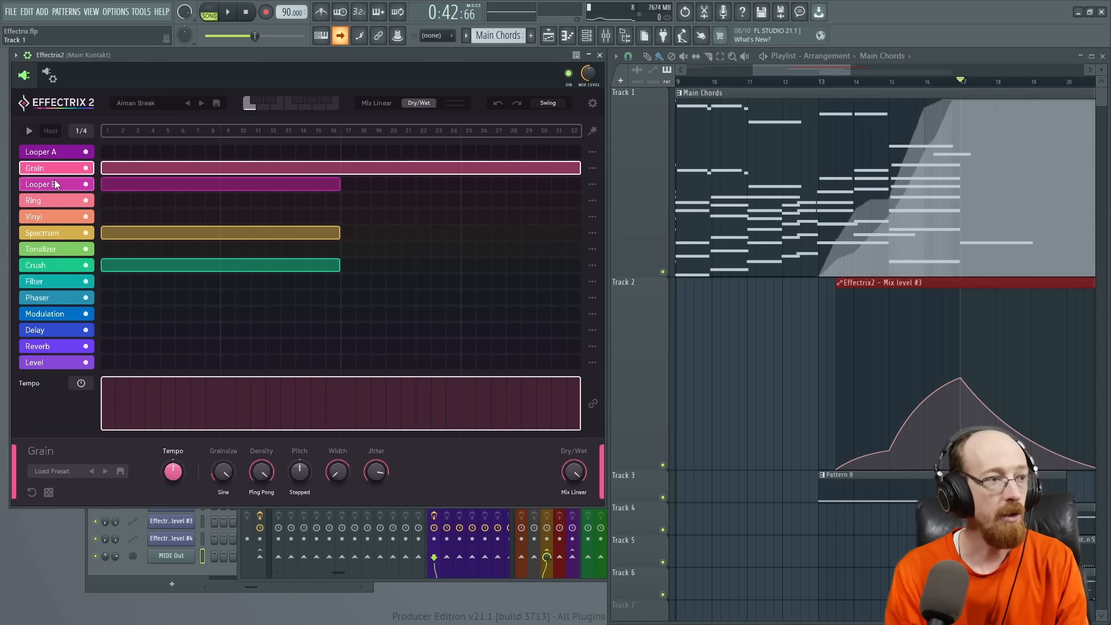
{"action": "mouse_move", "coordinate": [59, 184]}
{"action": "left_mouse_down"}
{"action": "mouse_move", "coordinate": [60, 168]}
{"action": "mouse_move", "coordinate": [61, 189]}
{"action": "left_mouse_up"}
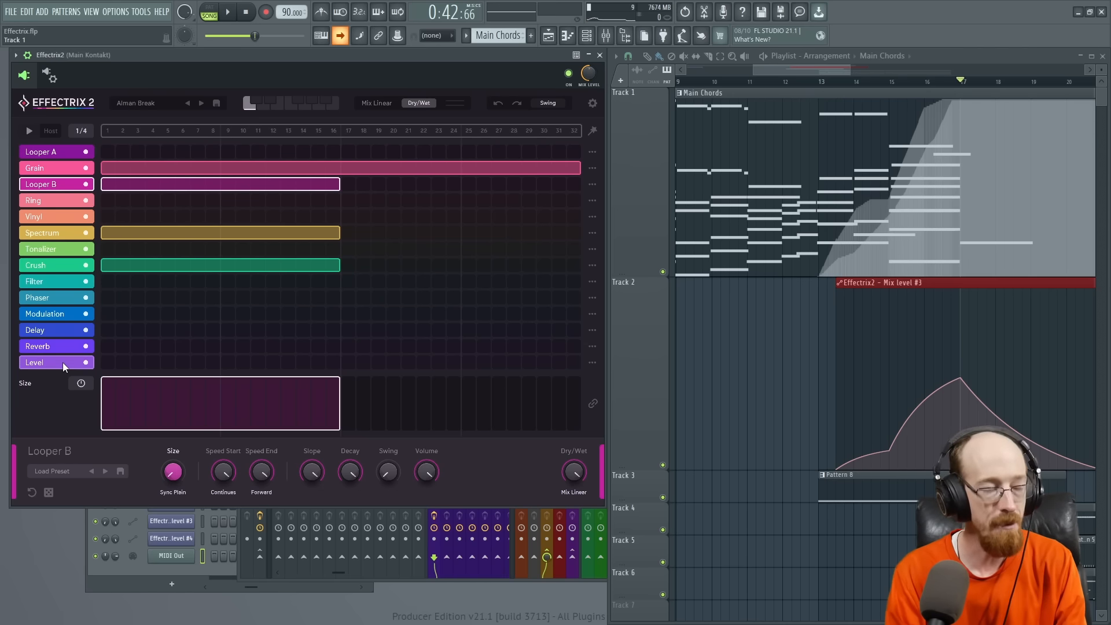
{"action": "left_click", "coordinate": [65, 173]}
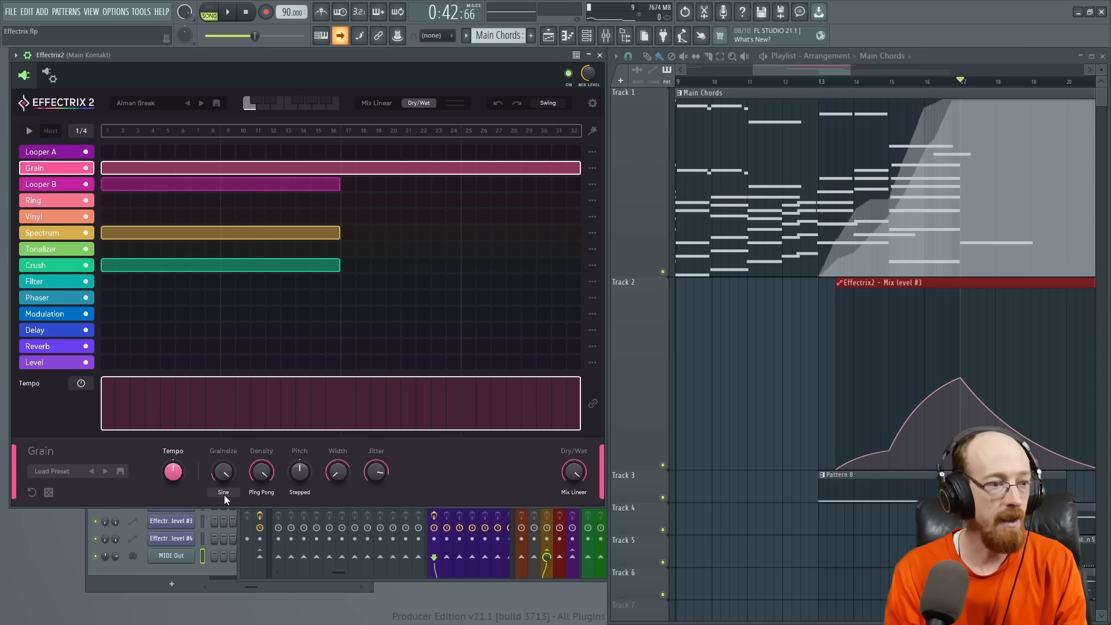
{"action": "left_click", "coordinate": [220, 449]}
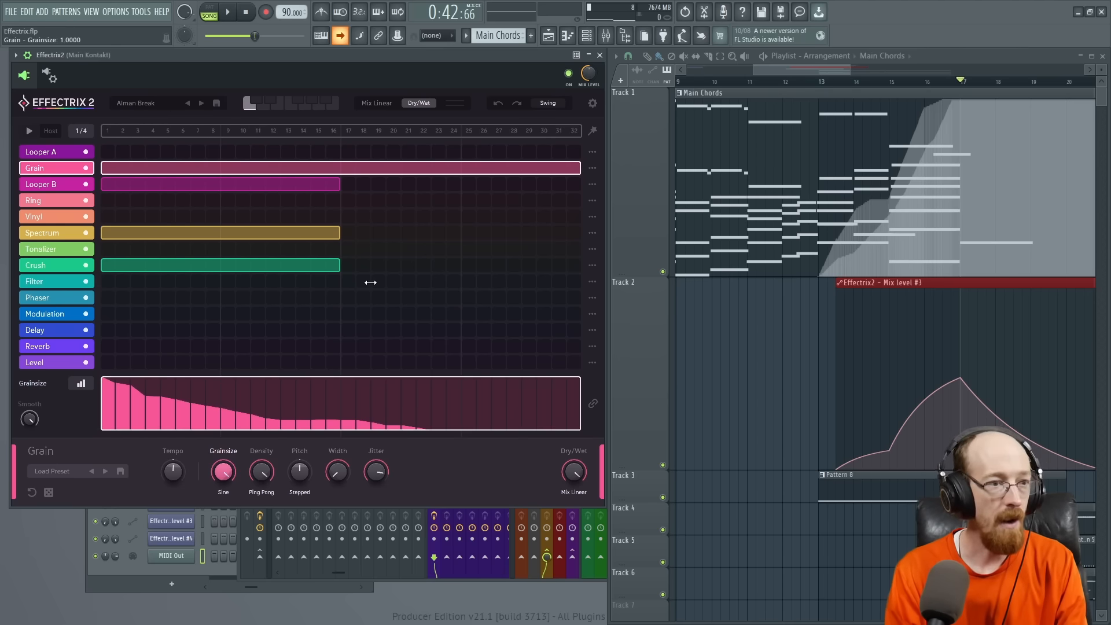
Draw a Filter block from step 18 to 29, set its resonance to 0.5420, and shorten the block to end at step 21.
{"action": "left_click_drag", "start_coordinate": [370, 283], "coordinate": [529, 284]}
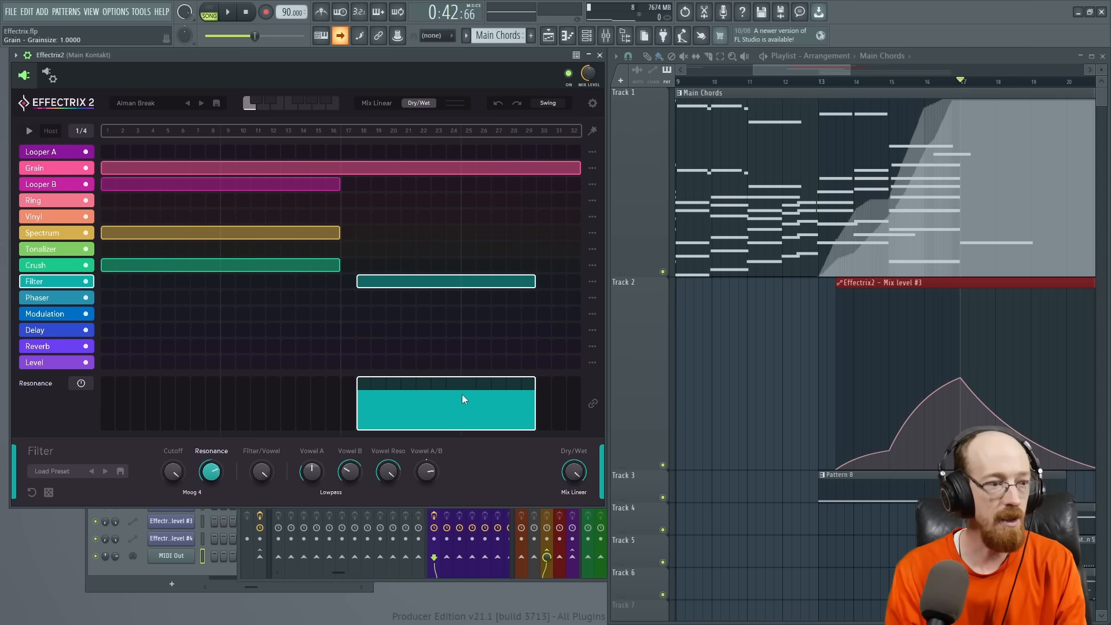
{"action": "mouse_move", "coordinate": [213, 477]}
{"action": "left_mouse_down"}
{"action": "mouse_move", "coordinate": [217, 506]}
{"action": "mouse_move", "coordinate": [227, 451]}
{"action": "mouse_move", "coordinate": [229, 483]}
{"action": "left_mouse_up"}
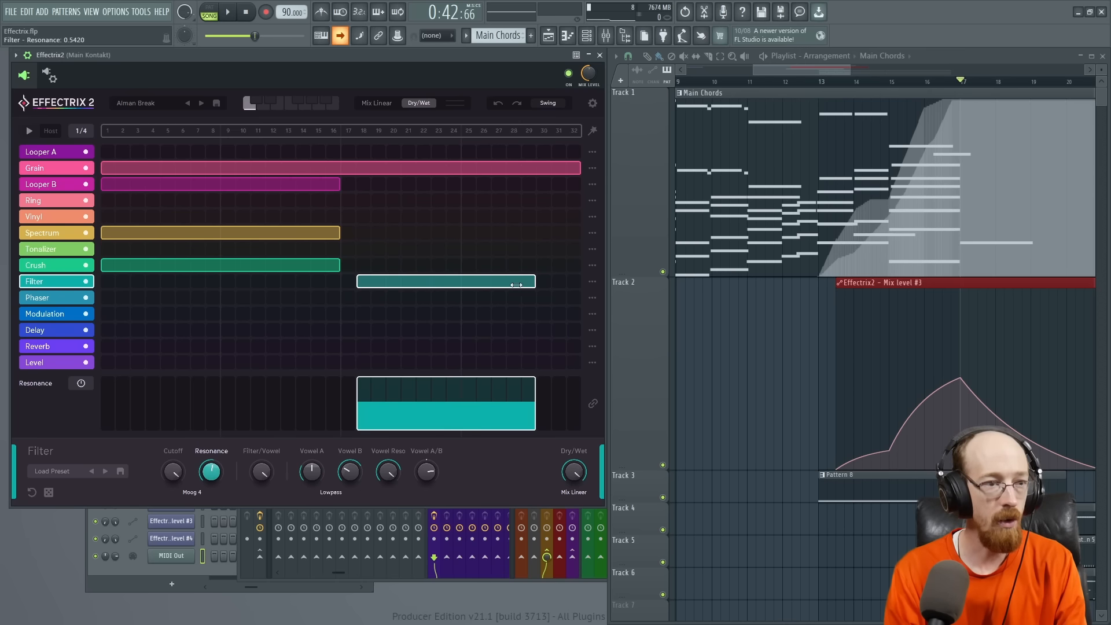
{"action": "left_click_drag", "start_coordinate": [516, 285], "coordinate": [429, 290]}
Try out single-step Filter blocks at steps 25, 29 and 31 and delete them again.
{"action": "left_click", "coordinate": [468, 281]}
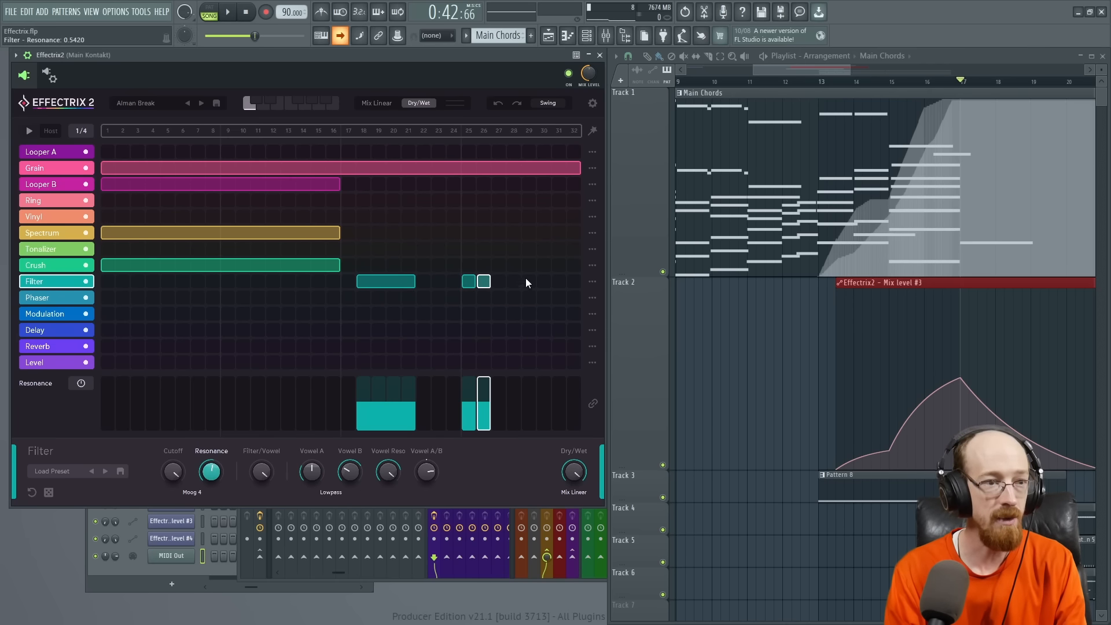
{"action": "right_click", "coordinate": [463, 286]}
{"action": "left_click", "coordinate": [468, 281]}
{"action": "left_click", "coordinate": [529, 281]}
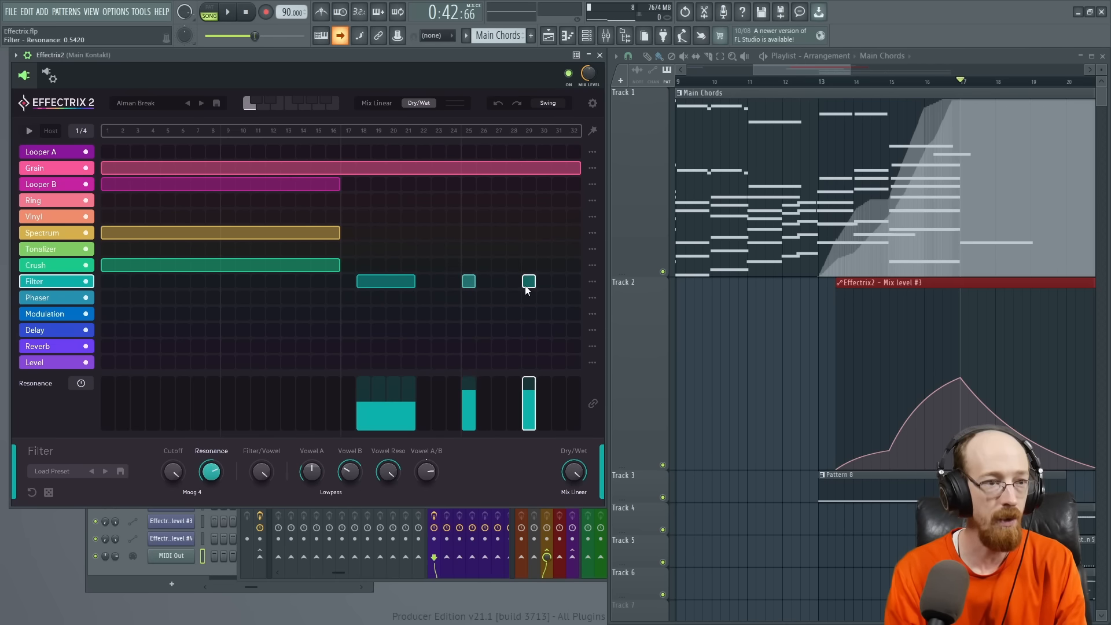
{"action": "left_click", "coordinate": [559, 282]}
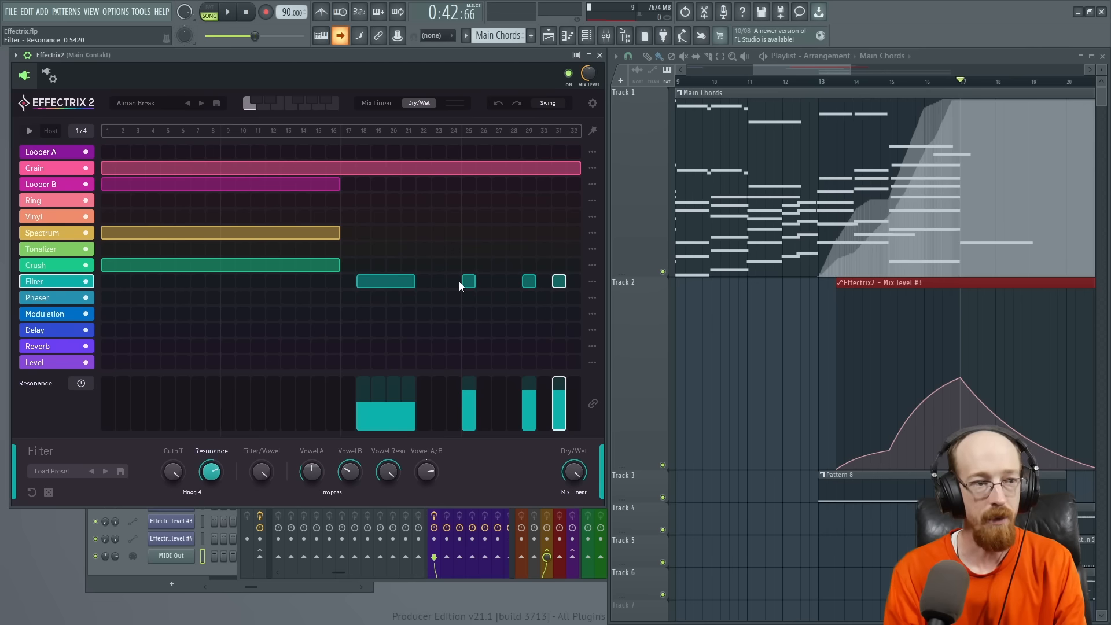
{"action": "right_click", "coordinate": [559, 281]}
{"action": "right_click", "coordinate": [529, 282]}
{"action": "right_click", "coordinate": [469, 281]}
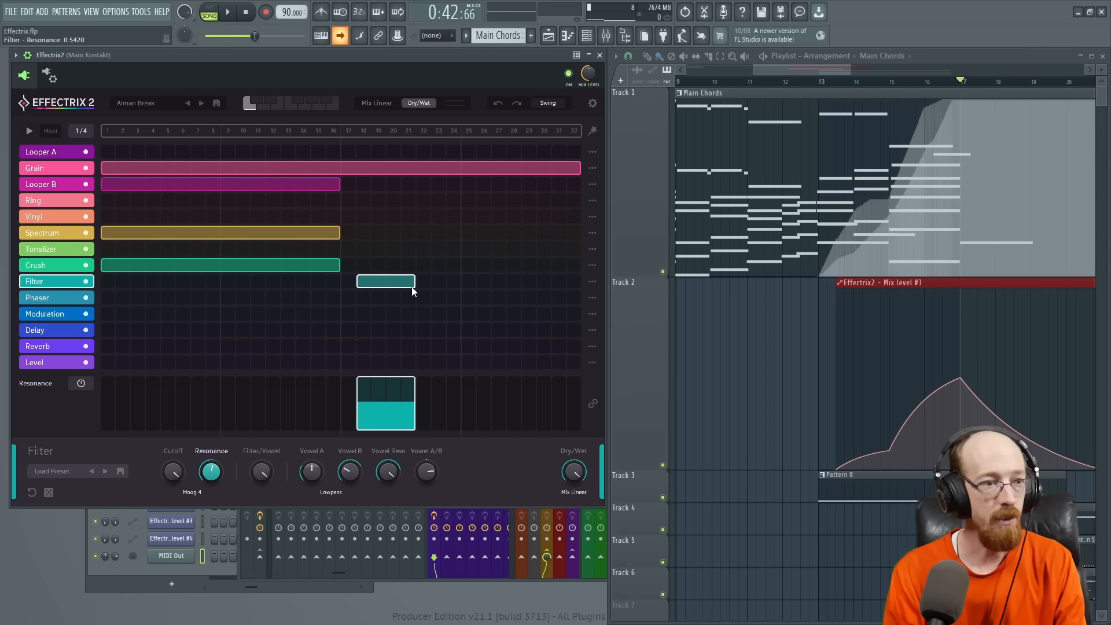
Extend the Filter block to step 24 and modulate its resonance with a From To curve from 2.13 to 72.34 at slope 99.1.
{"action": "left_click_drag", "start_coordinate": [416, 283], "coordinate": [461, 282]}
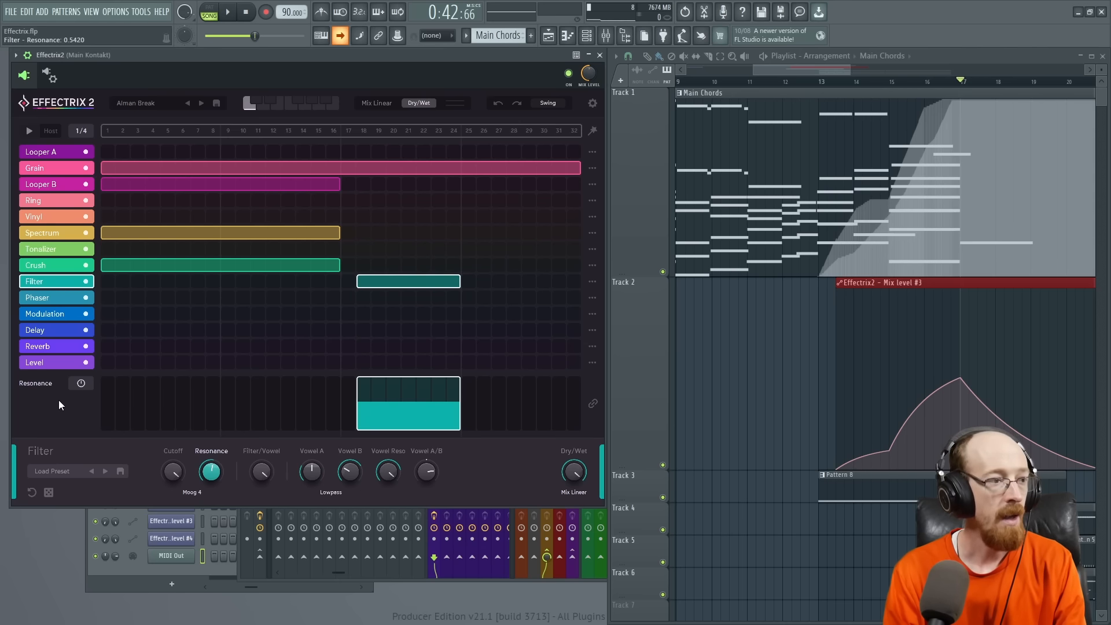
{"action": "left_click", "coordinate": [80, 384]}
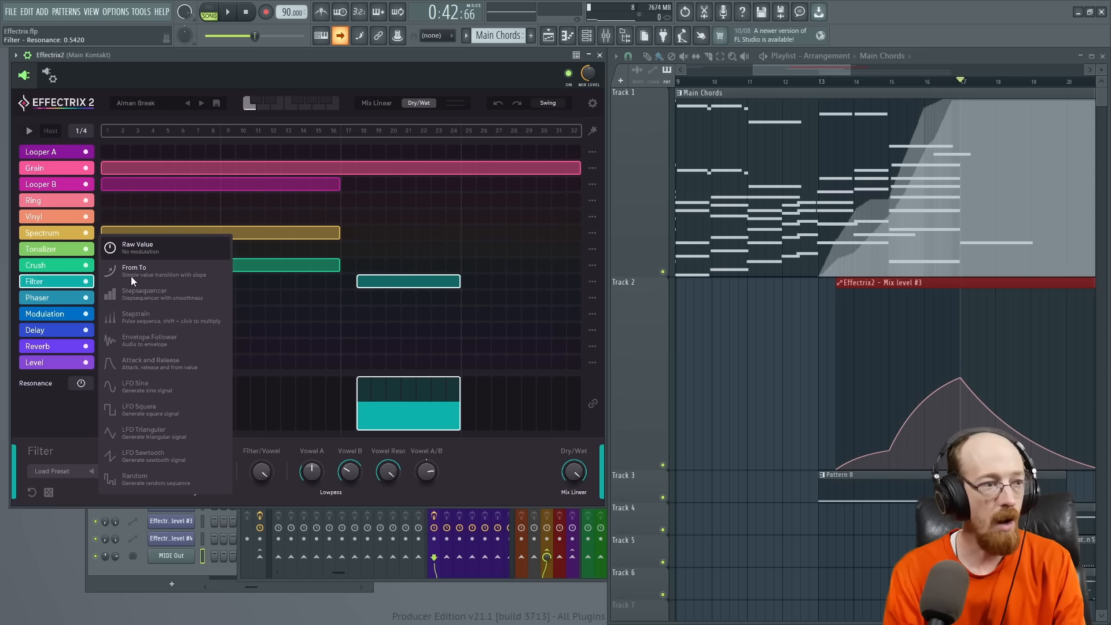
{"action": "left_click", "coordinate": [164, 270]}
{"action": "left_click_drag", "start_coordinate": [456, 407], "coordinate": [456, 396]}
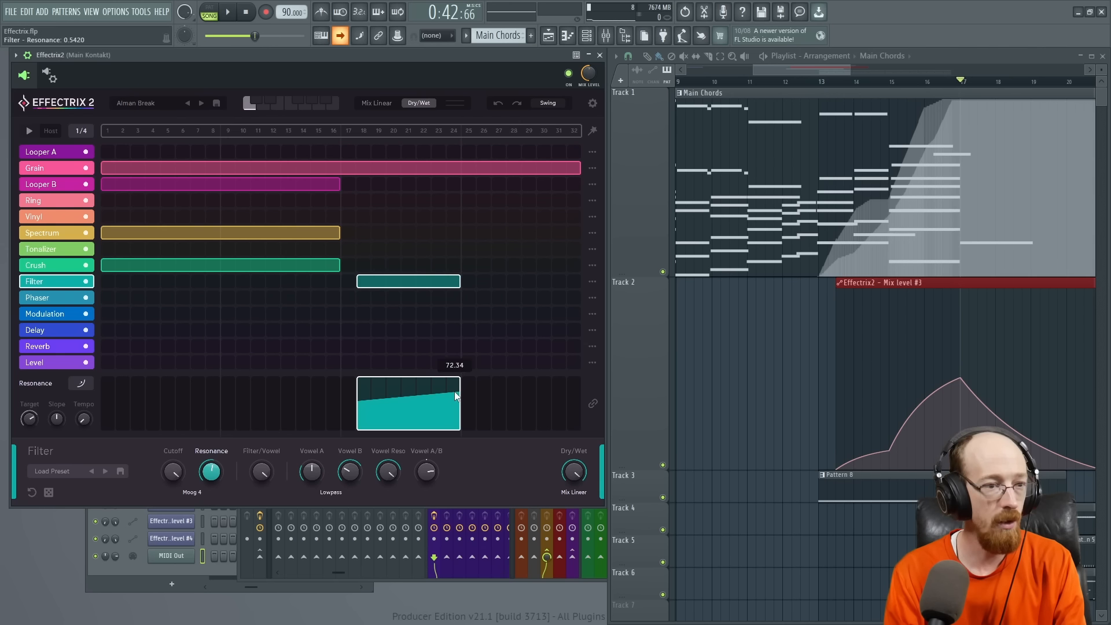
{"action": "left_click_drag", "start_coordinate": [379, 410], "coordinate": [363, 429]}
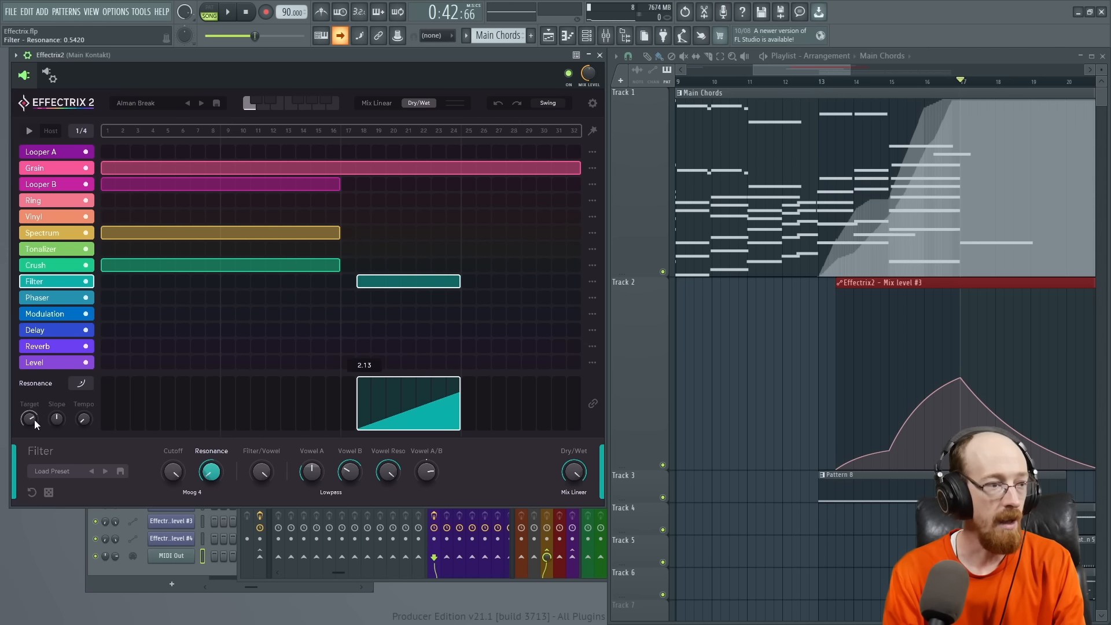
{"action": "left_click_drag", "start_coordinate": [58, 422], "coordinate": [75, 373]}
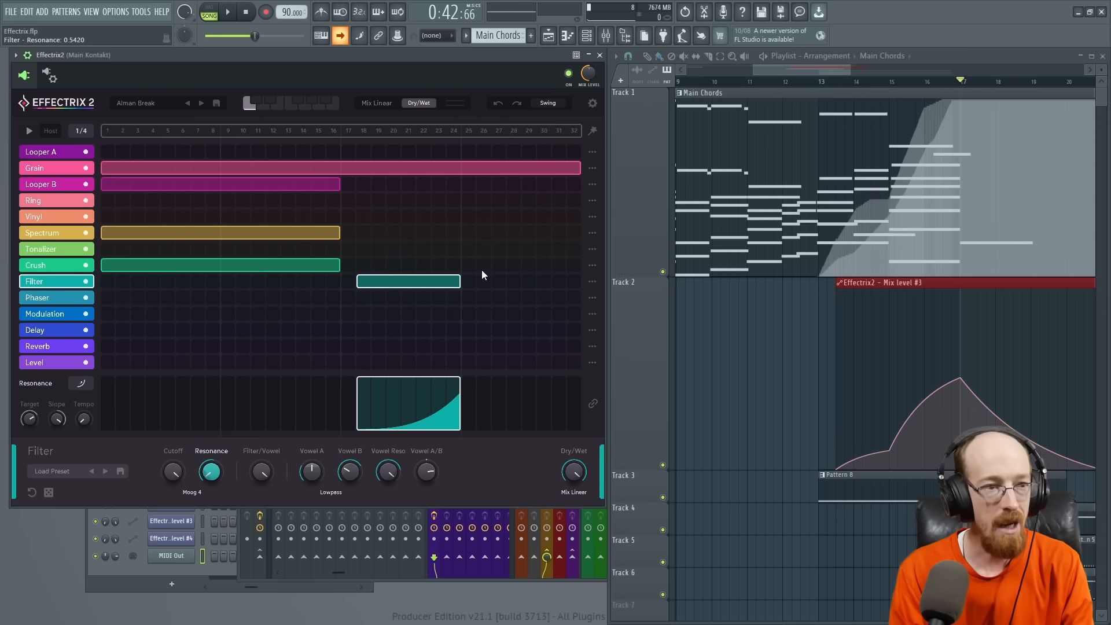
Draw a second Filter block from step 26 to 30, shape a falling resonance curve starting at 100, and delete the block.
{"action": "left_click_drag", "start_coordinate": [477, 281], "coordinate": [550, 281]}
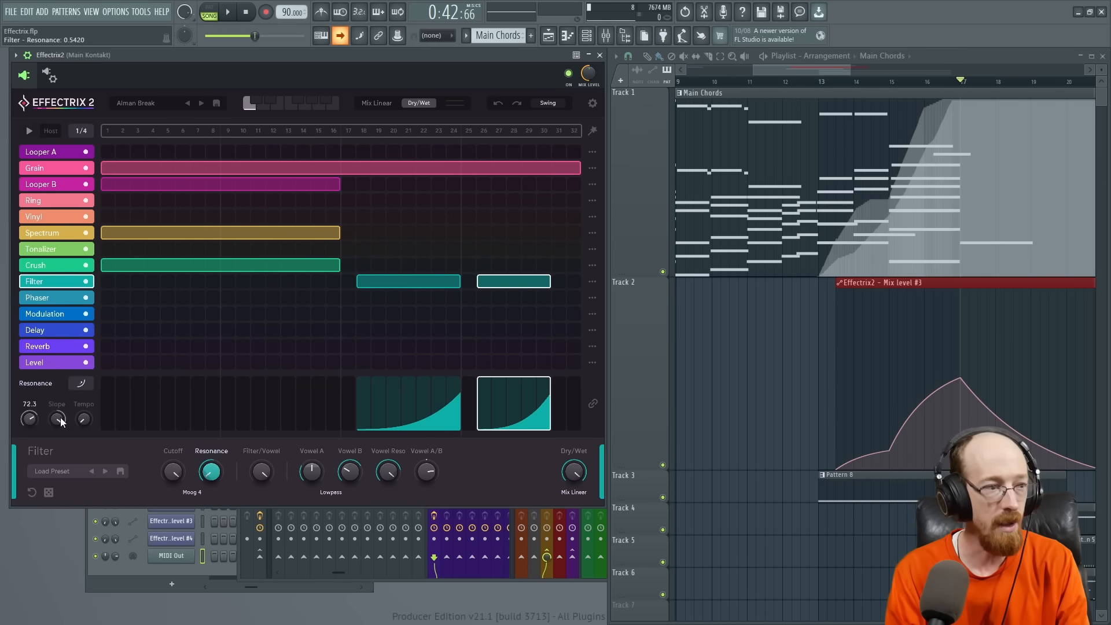
{"action": "left_click_drag", "start_coordinate": [60, 419], "coordinate": [59, 449]}
{"action": "left_click_drag", "start_coordinate": [490, 402], "coordinate": [492, 373]}
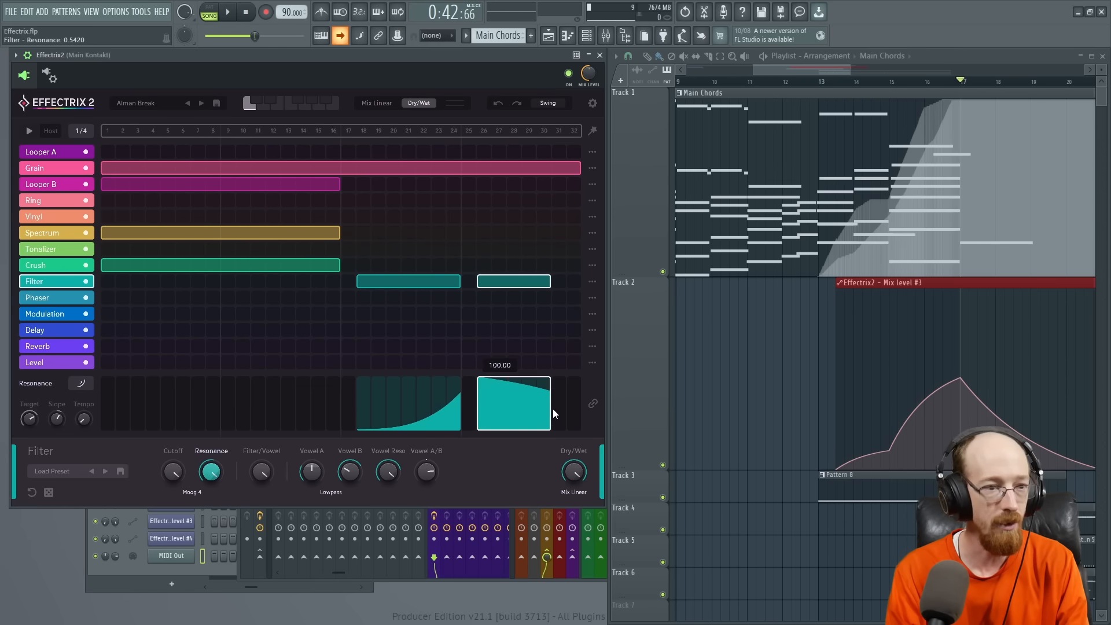
{"action": "right_click", "coordinate": [530, 284]}
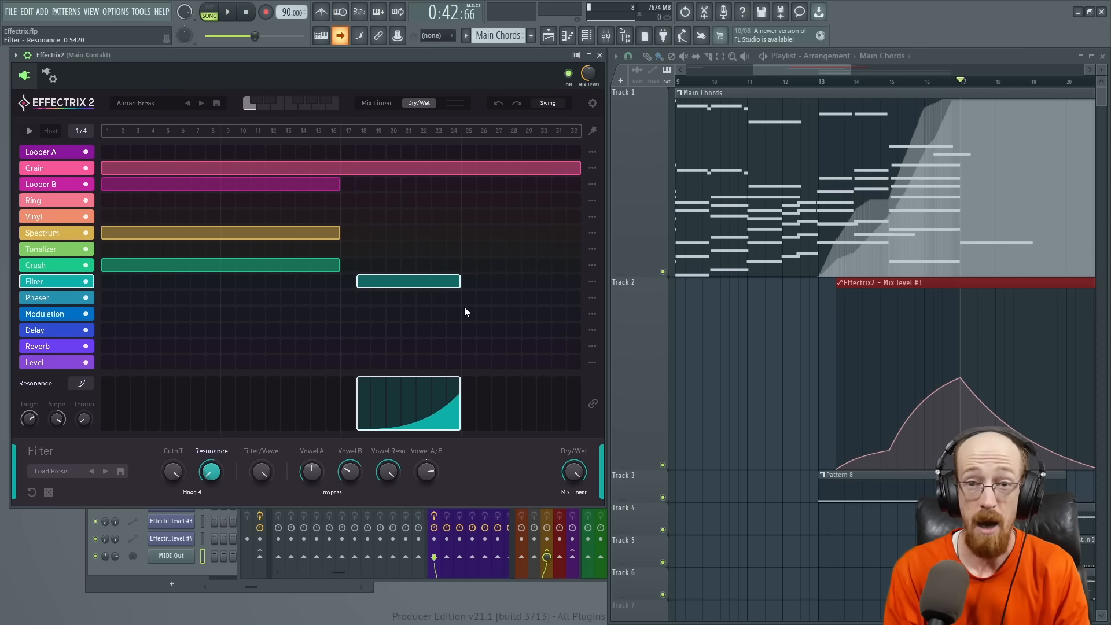
Raise the Filter resonance curve's starting value, switch its modulation to Stepsequencer, and draw varied step values with increased smoothing.
{"action": "left_click_drag", "start_coordinate": [360, 428], "coordinate": [376, 407]}
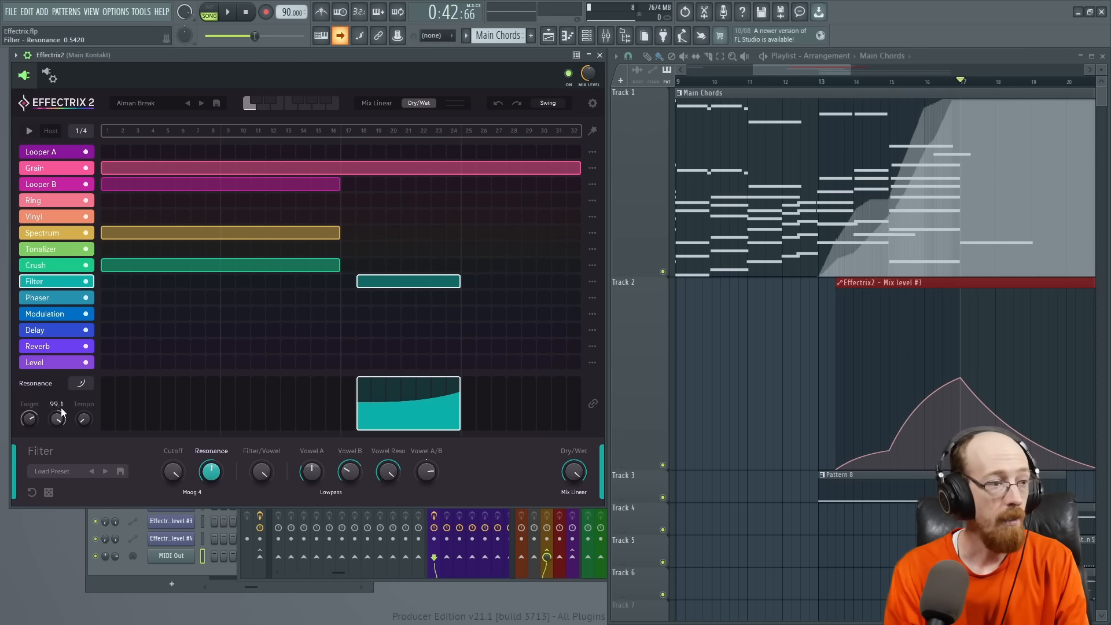
{"action": "left_click", "coordinate": [81, 381]}
{"action": "left_click", "coordinate": [170, 285]}
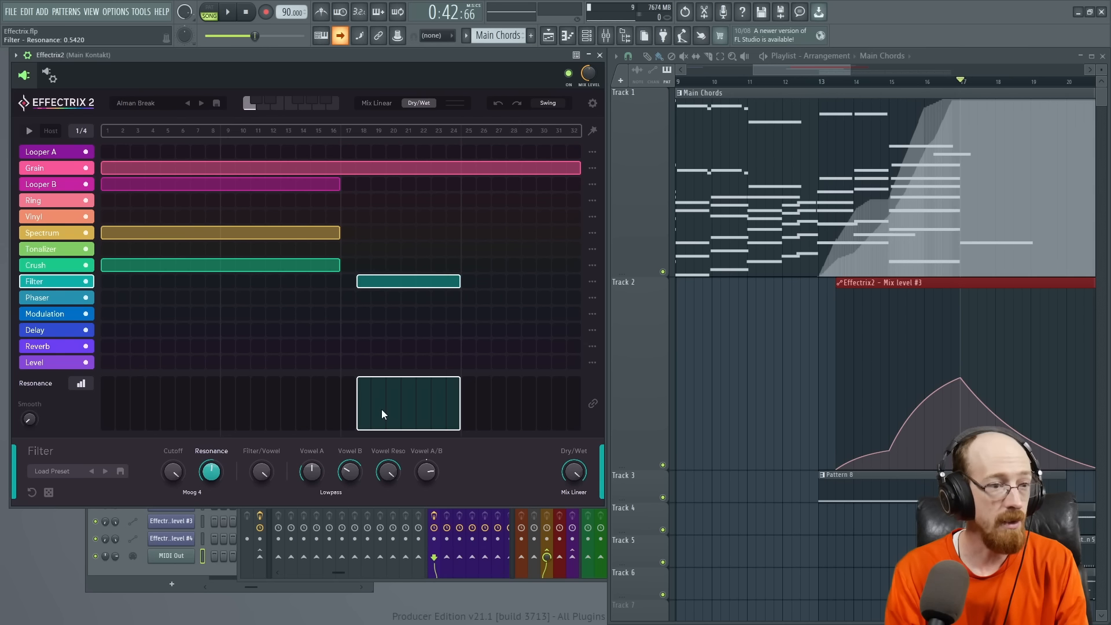
{"action": "mouse_move", "coordinate": [363, 390]}
{"action": "left_mouse_down"}
{"action": "mouse_move", "coordinate": [376, 411]}
{"action": "mouse_move", "coordinate": [429, 390]}
{"action": "mouse_move", "coordinate": [456, 418]}
{"action": "left_mouse_up"}
{"action": "left_click_drag", "start_coordinate": [32, 414], "coordinate": [34, 298]}
Redraw the smoothed resonance steps of the Filter block several times and delete the block.
{"action": "left_click_drag", "start_coordinate": [372, 391], "coordinate": [434, 406]}
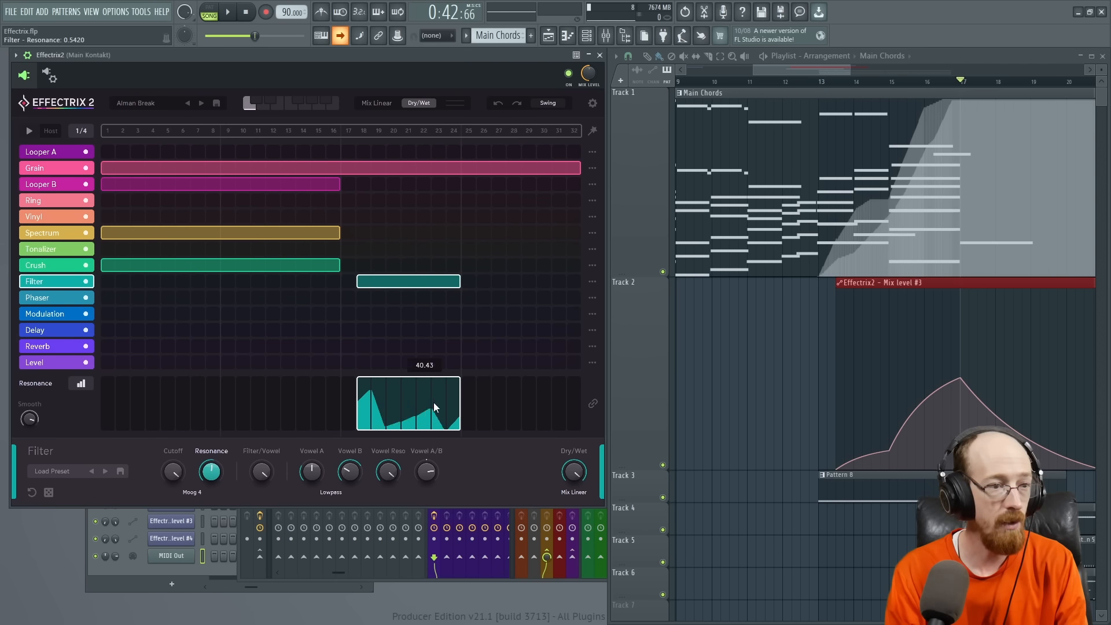
{"action": "right_click", "coordinate": [376, 398]}
{"action": "left_click", "coordinate": [405, 406]}
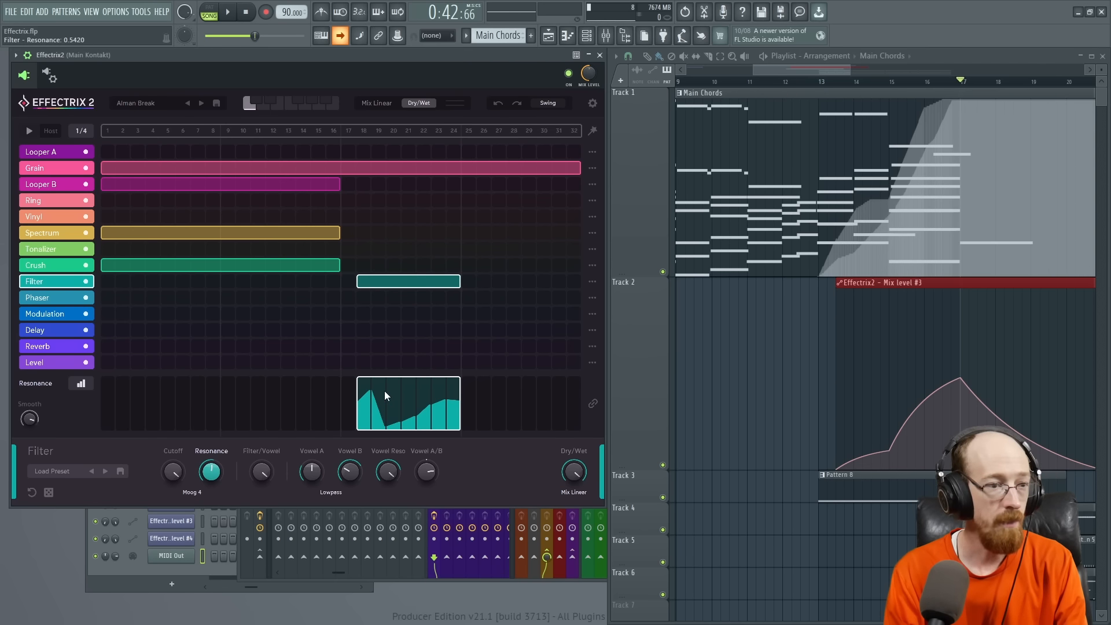
{"action": "mouse_move", "coordinate": [384, 403]}
{"action": "left_mouse_down"}
{"action": "mouse_move", "coordinate": [457, 423]}
{"action": "mouse_move", "coordinate": [414, 408]}
{"action": "mouse_move", "coordinate": [454, 405]}
{"action": "mouse_move", "coordinate": [450, 387]}
{"action": "mouse_move", "coordinate": [445, 424]}
{"action": "mouse_move", "coordinate": [448, 389]}
{"action": "mouse_move", "coordinate": [397, 403]}
{"action": "mouse_move", "coordinate": [466, 425]}
{"action": "mouse_move", "coordinate": [367, 412]}
{"action": "mouse_move", "coordinate": [463, 416]}
{"action": "left_mouse_up"}
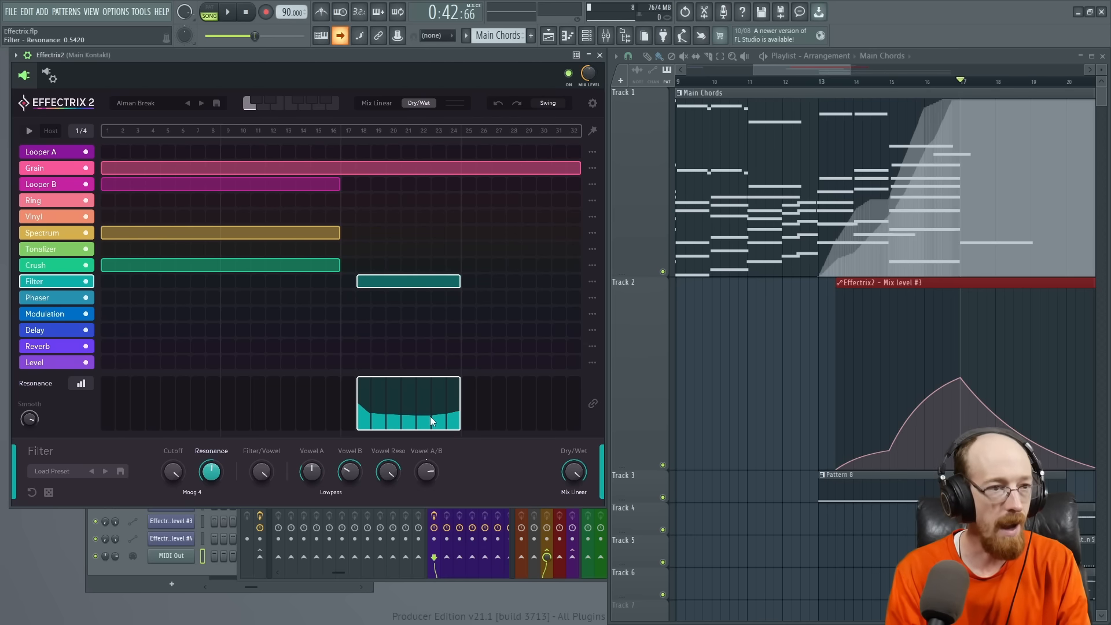
{"action": "right_click", "coordinate": [437, 286]}
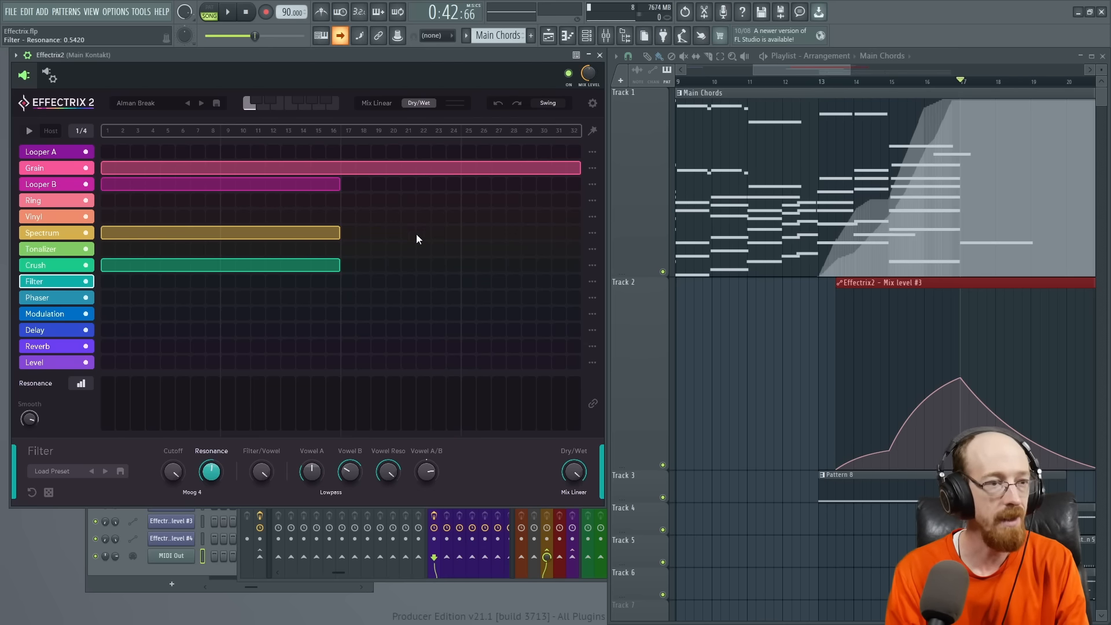
Select the Looper B block and examine its Speed Start and Speed End parameters.
{"action": "left_click", "coordinate": [271, 186]}
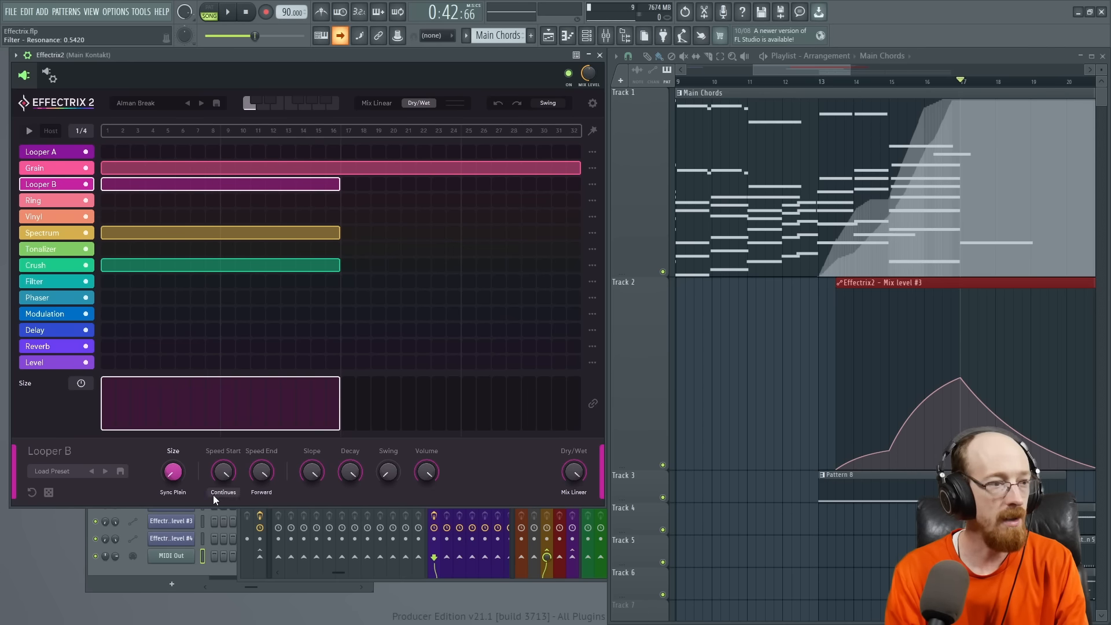
{"action": "left_click", "coordinate": [223, 451]}
{"action": "left_click", "coordinate": [254, 452]}
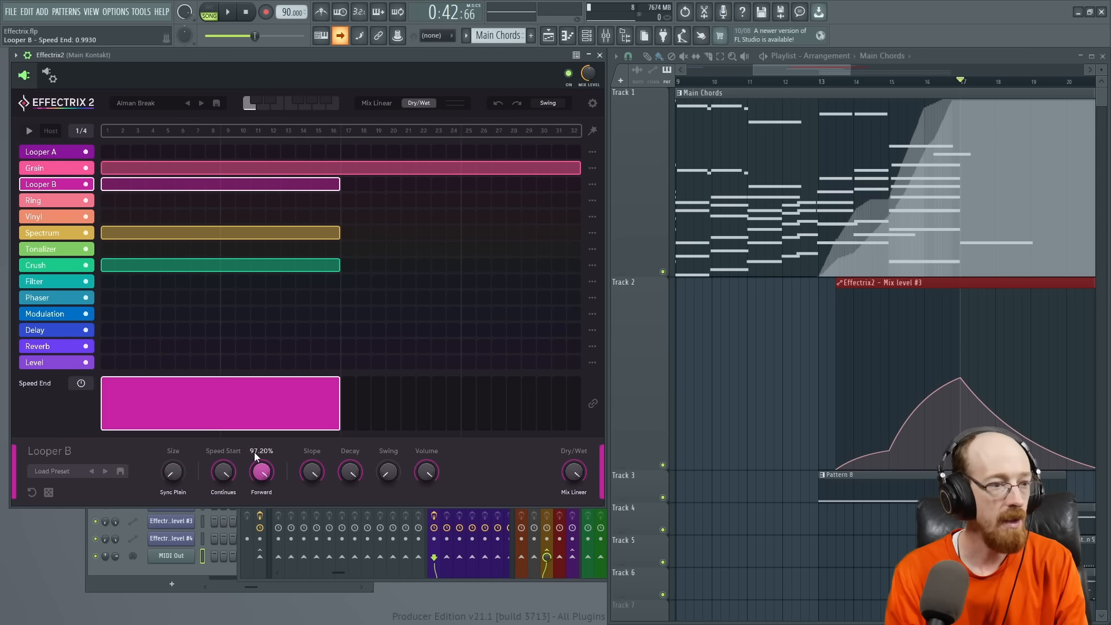
Select the Grain block, play the song from bar 17, and examine its grain parameters and playback direction options.
{"action": "left_click", "coordinate": [215, 170]}
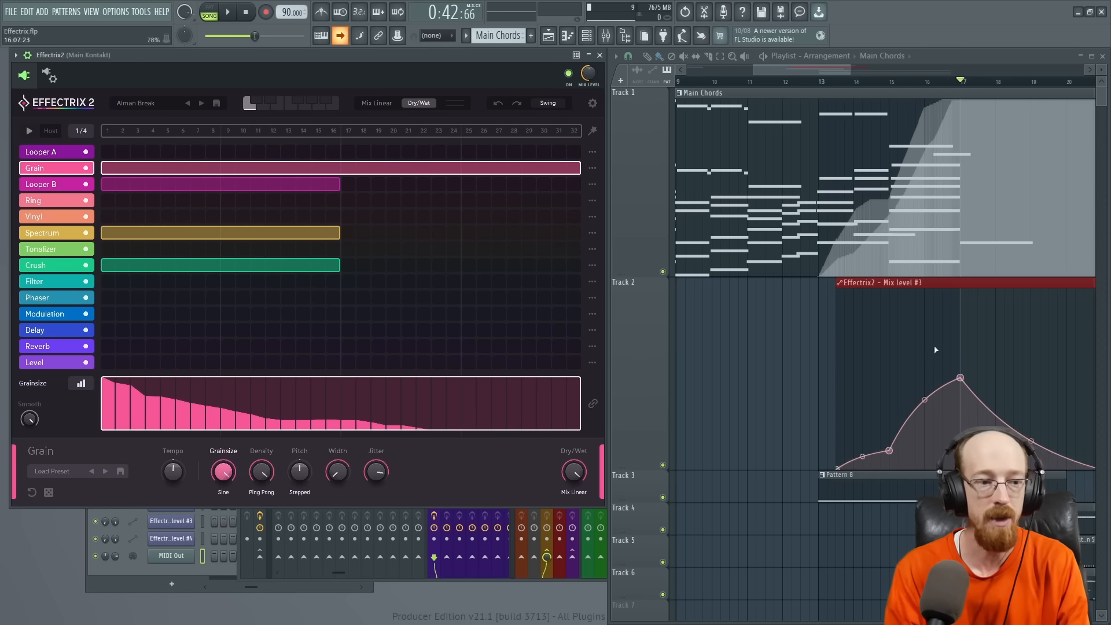
{"action": "left_click", "coordinate": [471, 576]}
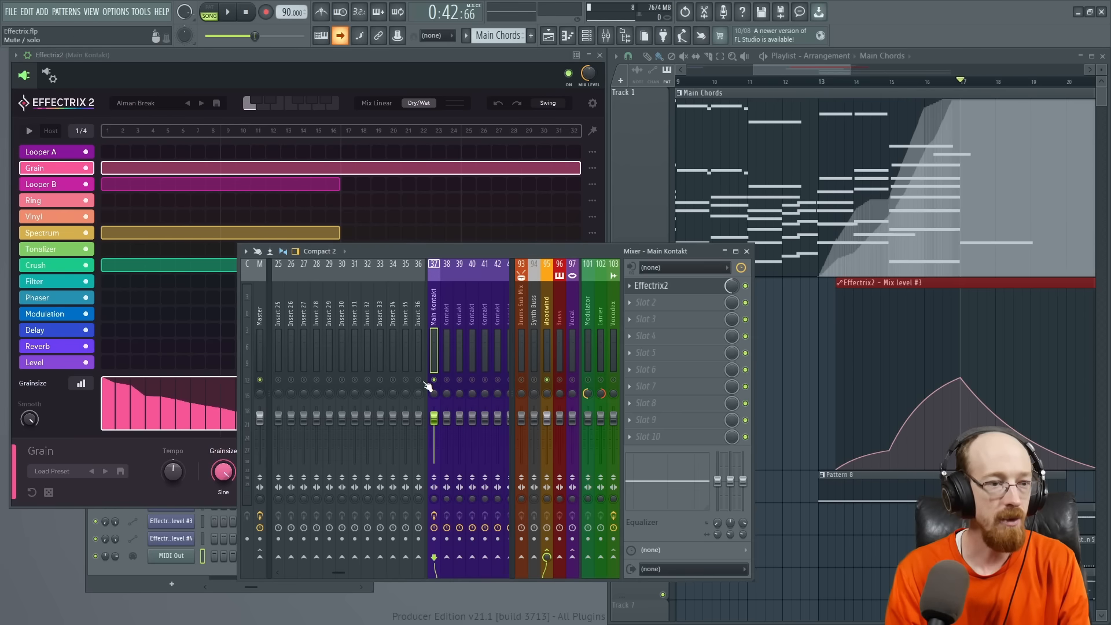
{"action": "key", "text": "space"}
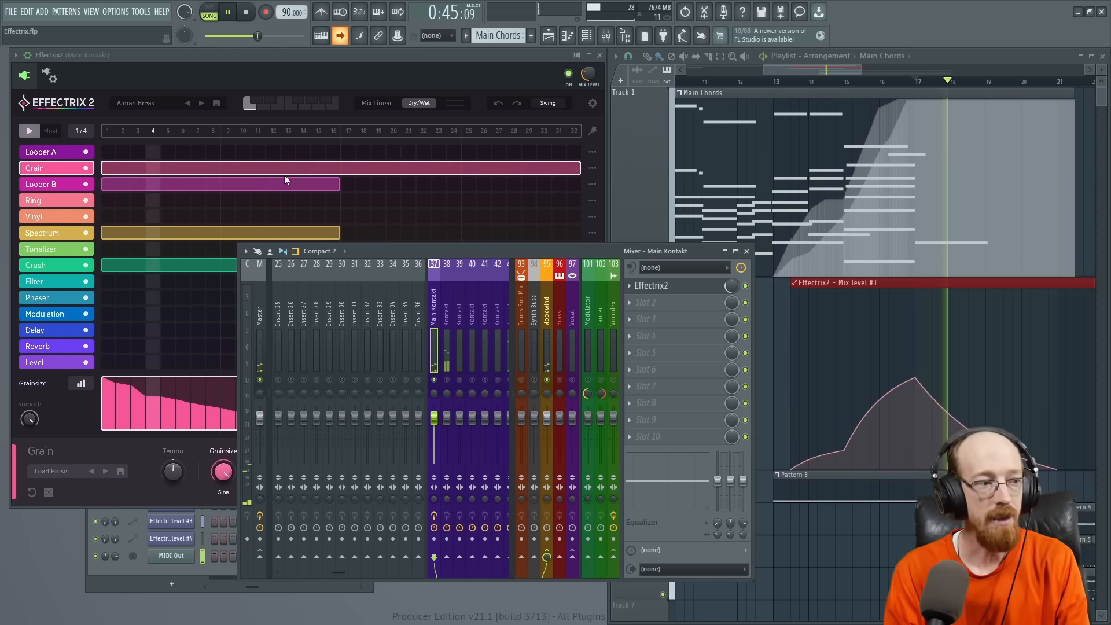
{"action": "left_click", "coordinate": [369, 65]}
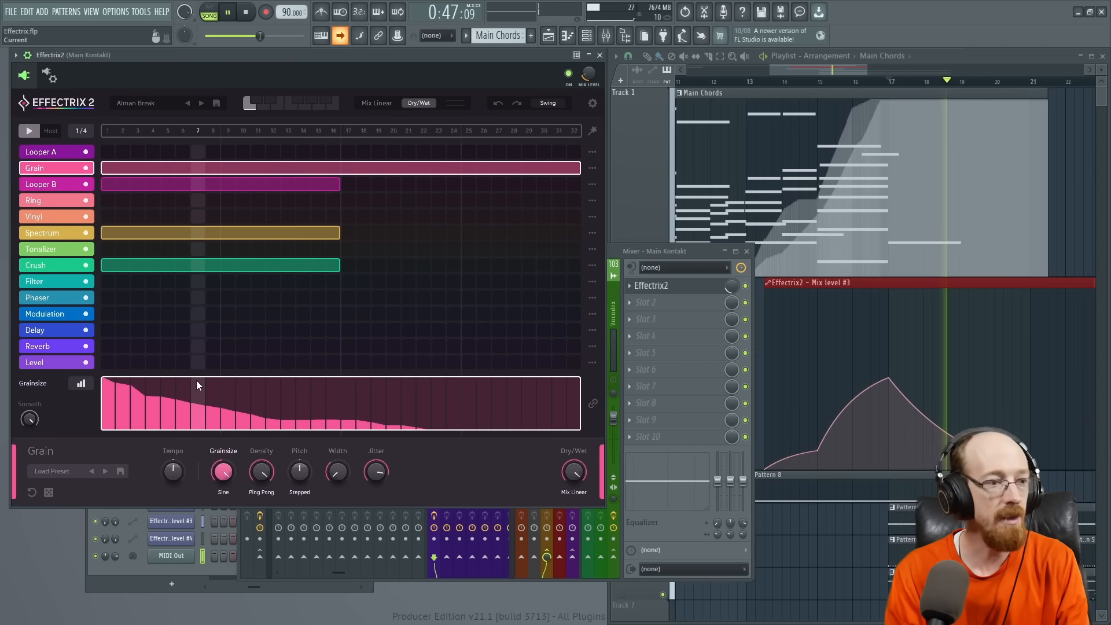
{"action": "mouse_move", "coordinate": [228, 471]}
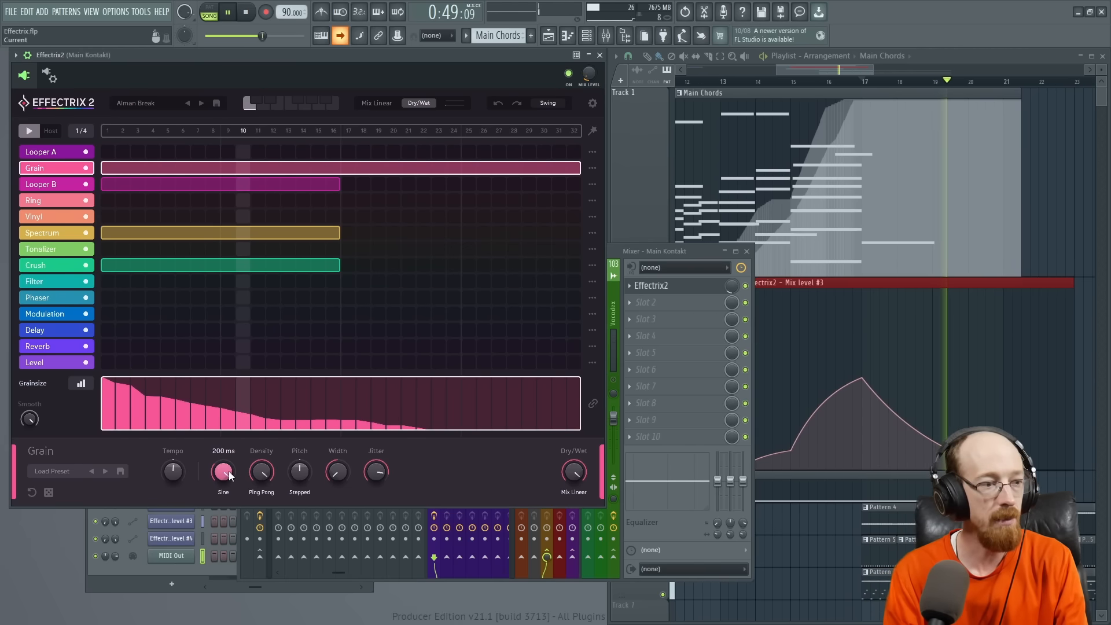
{"action": "mouse_move", "coordinate": [266, 450]}
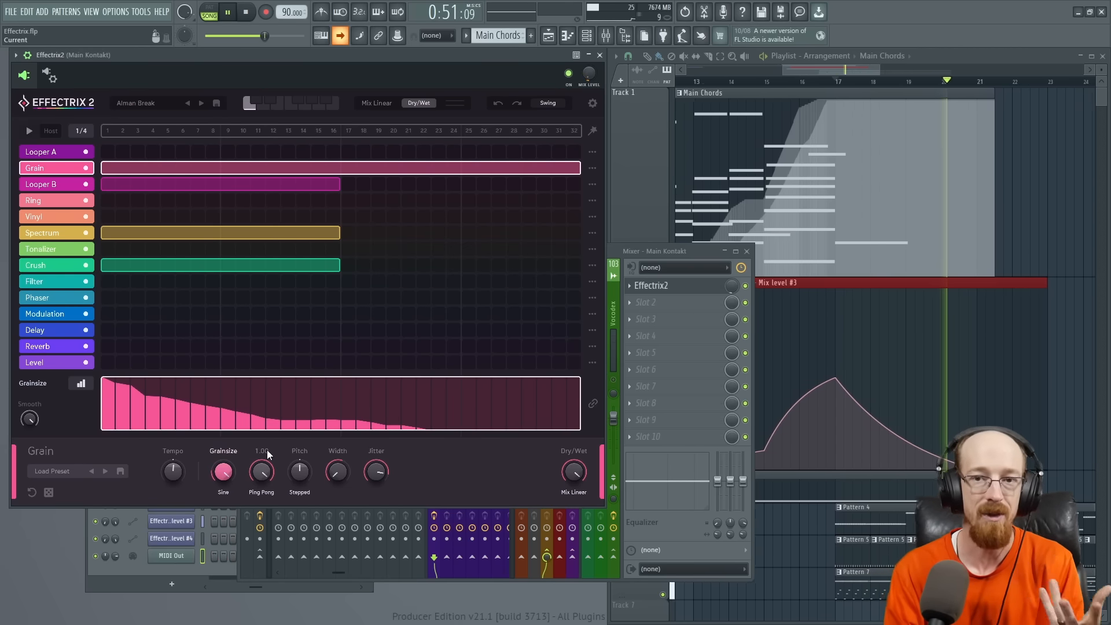
{"action": "key", "text": "space"}
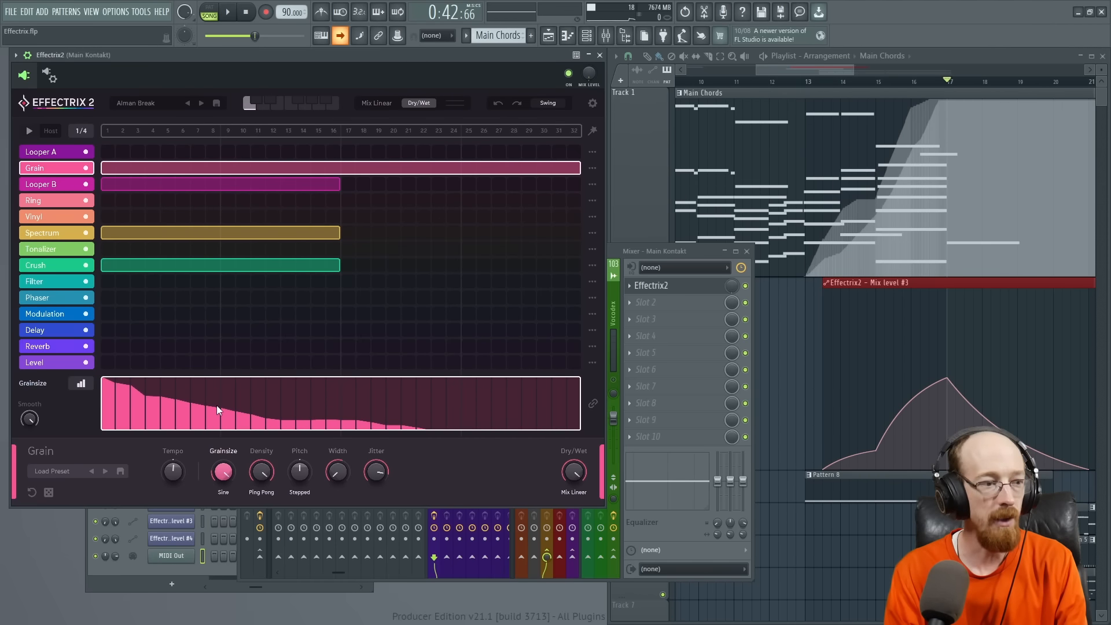
{"action": "left_click", "coordinate": [264, 493]}
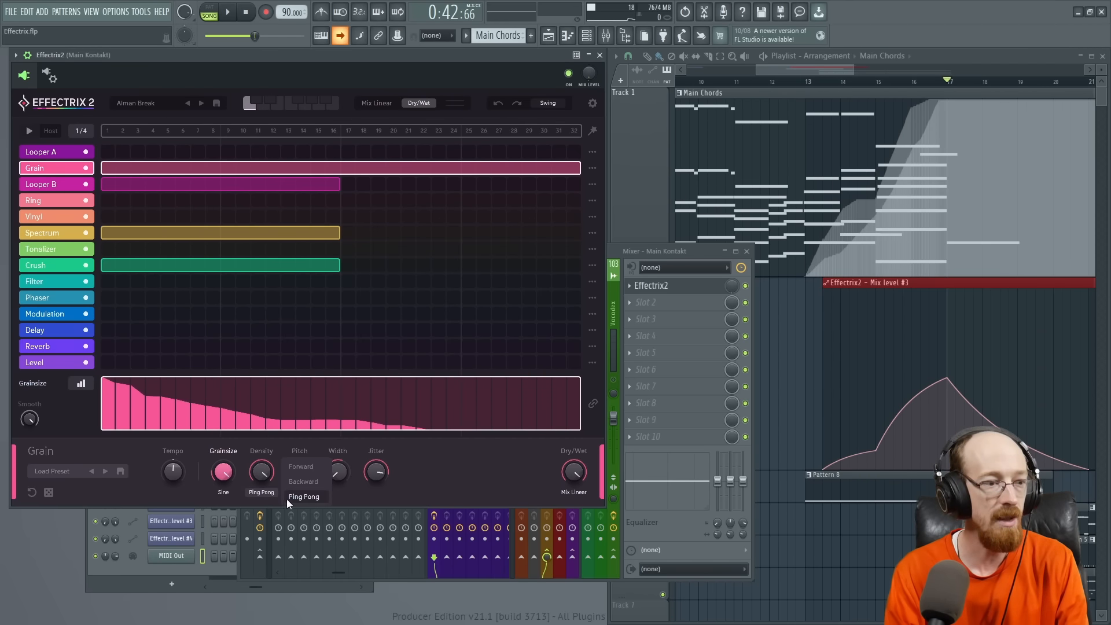
{"action": "left_click", "coordinate": [262, 499]}
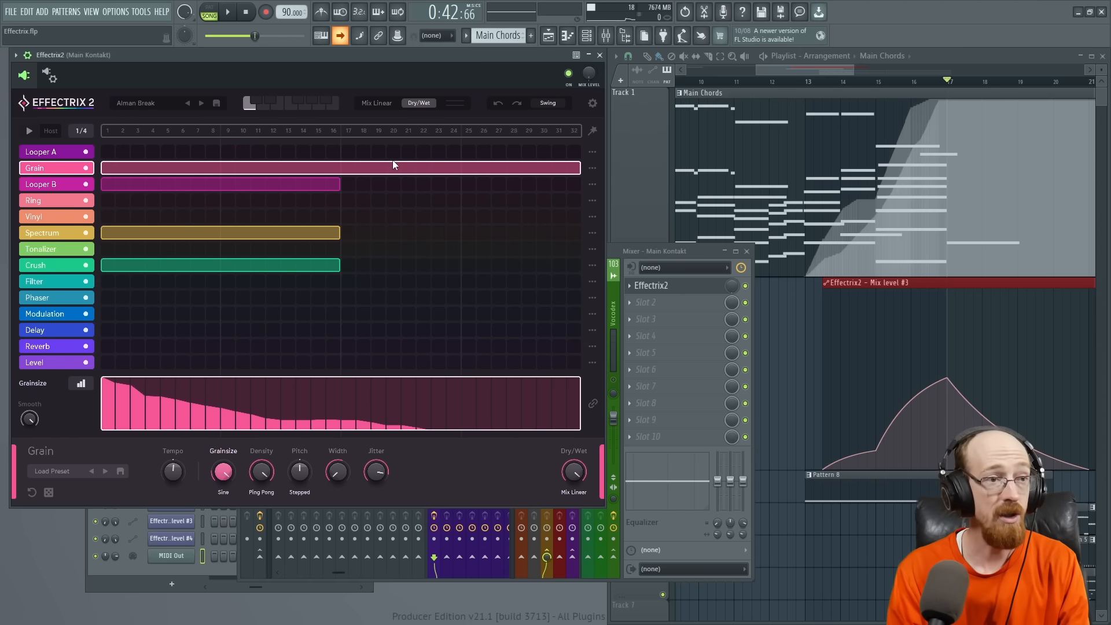
Place the playback position at bar 11 and then bar 15 to examine the Main Chords against the mix-level automation.
{"action": "left_click", "coordinate": [735, 83]}
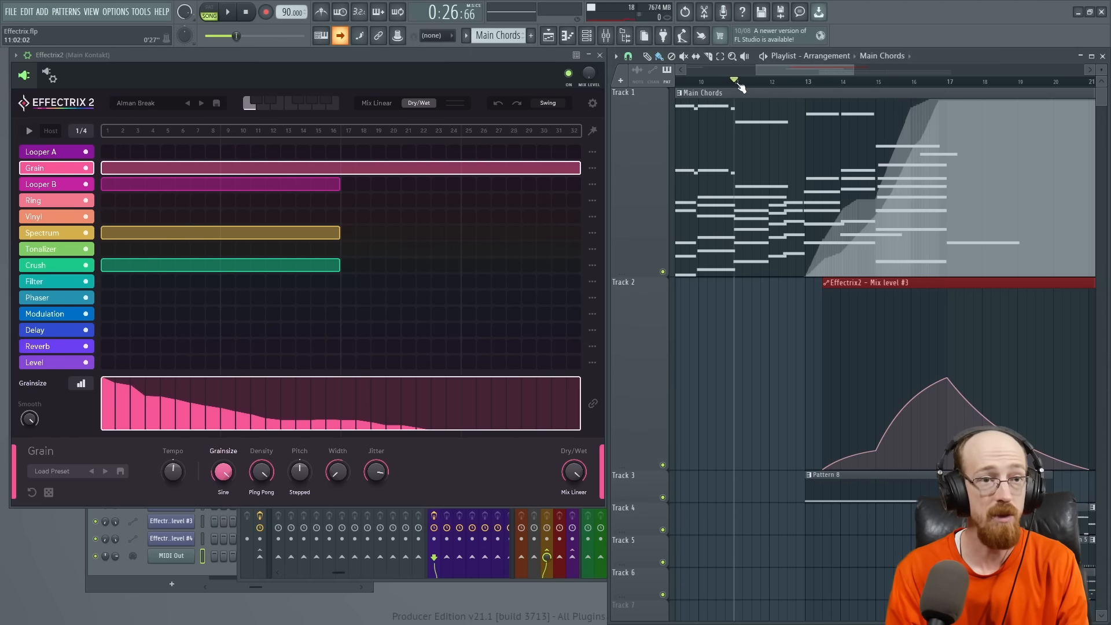
{"action": "left_click", "coordinate": [885, 84]}
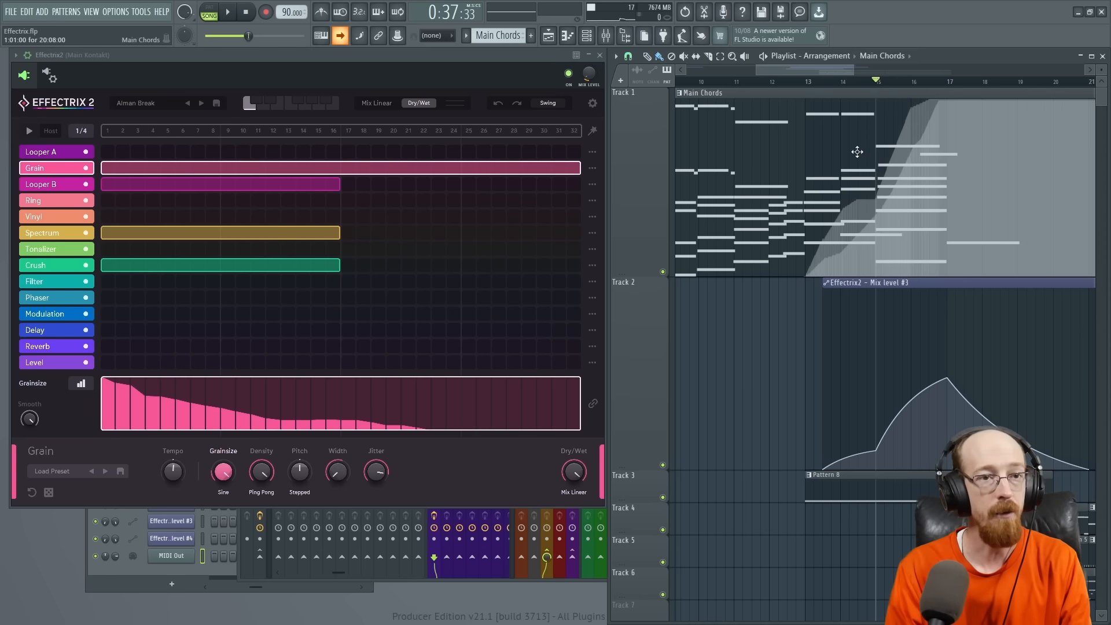
{"action": "mouse_move", "coordinate": [878, 415]}
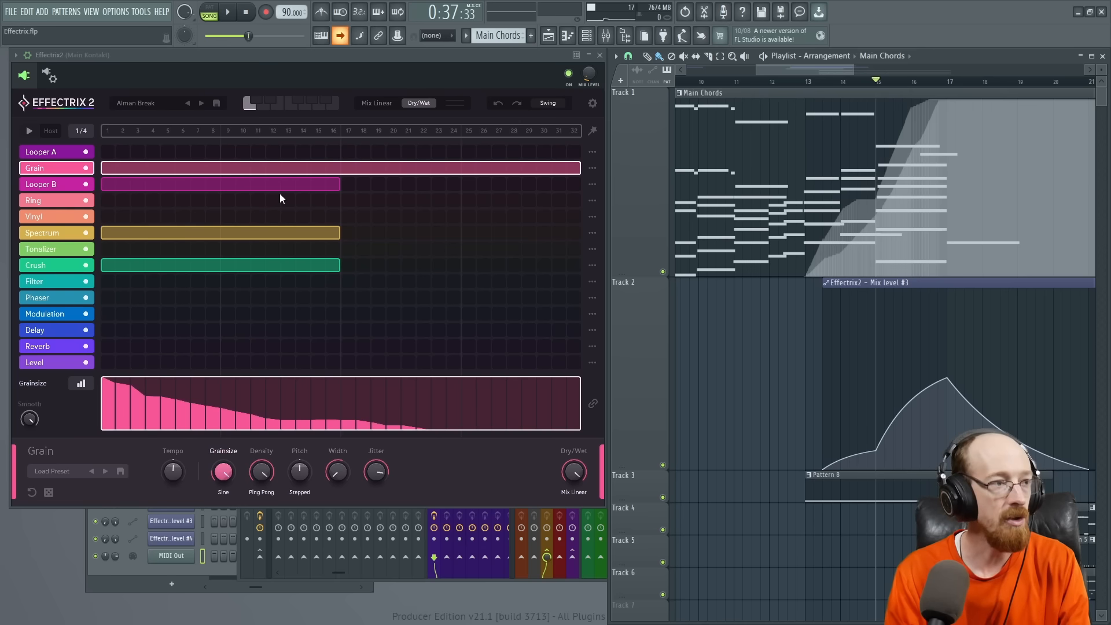
Switch off the Looper B, Spectrum and Crush lanes and play the song from bar 12 with only Grain active.
{"action": "left_click", "coordinate": [85, 184]}
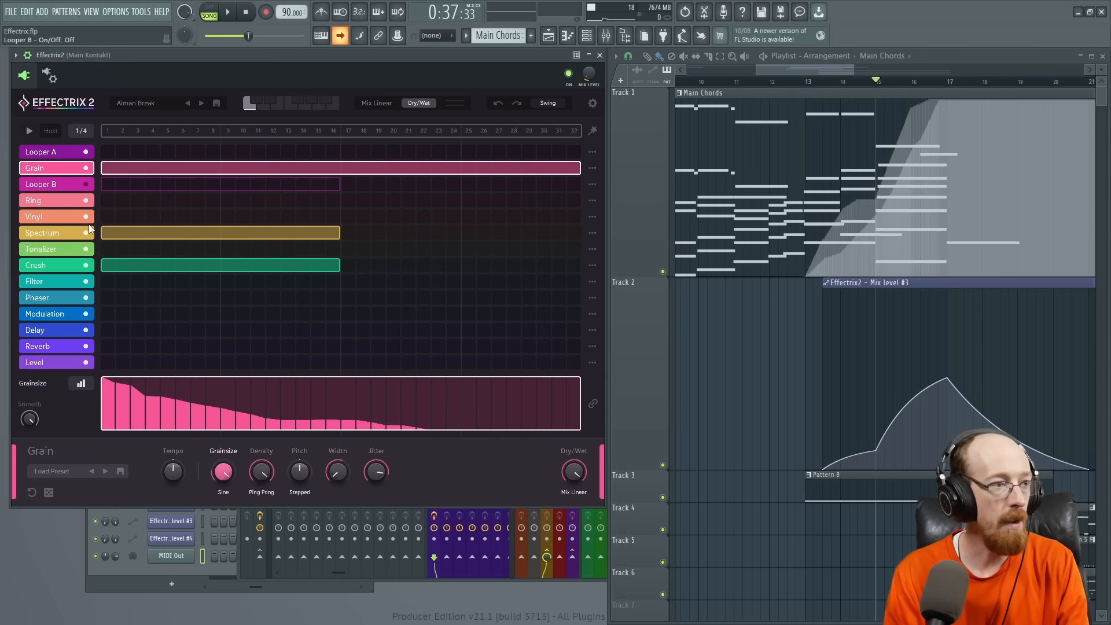
{"action": "left_click", "coordinate": [86, 233]}
{"action": "left_click", "coordinate": [86, 265]}
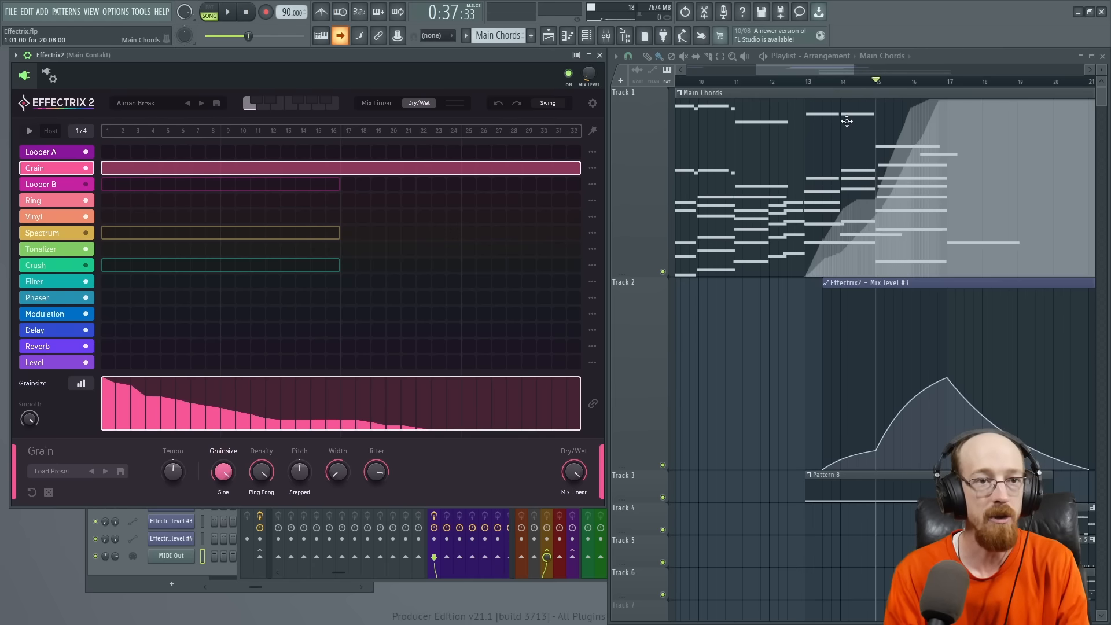
{"action": "left_click", "coordinate": [778, 82]}
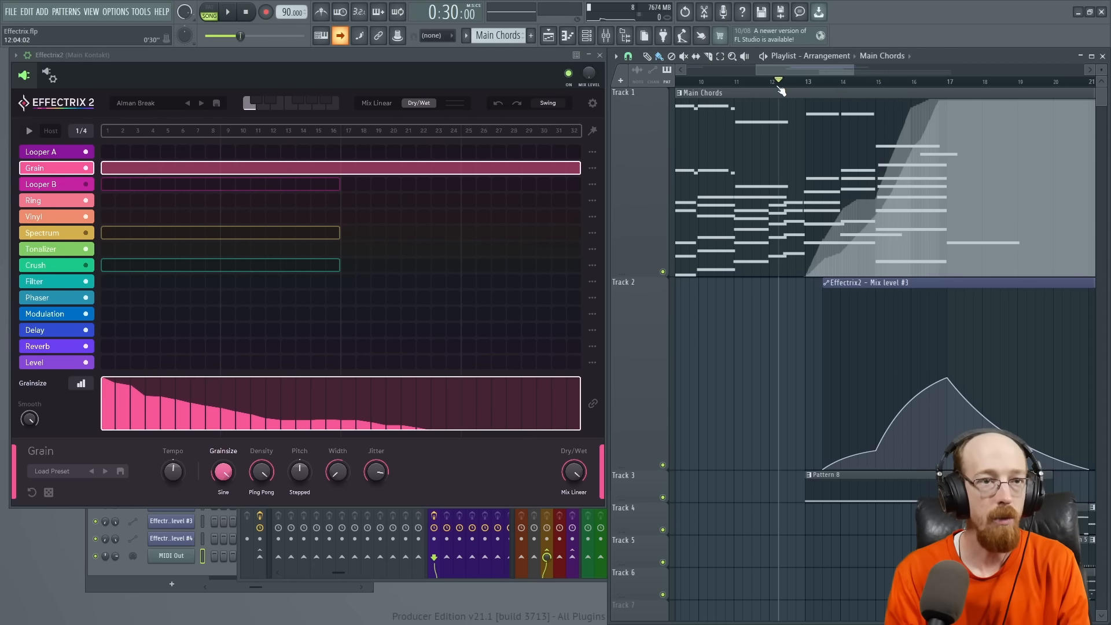
{"action": "key", "text": "space"}
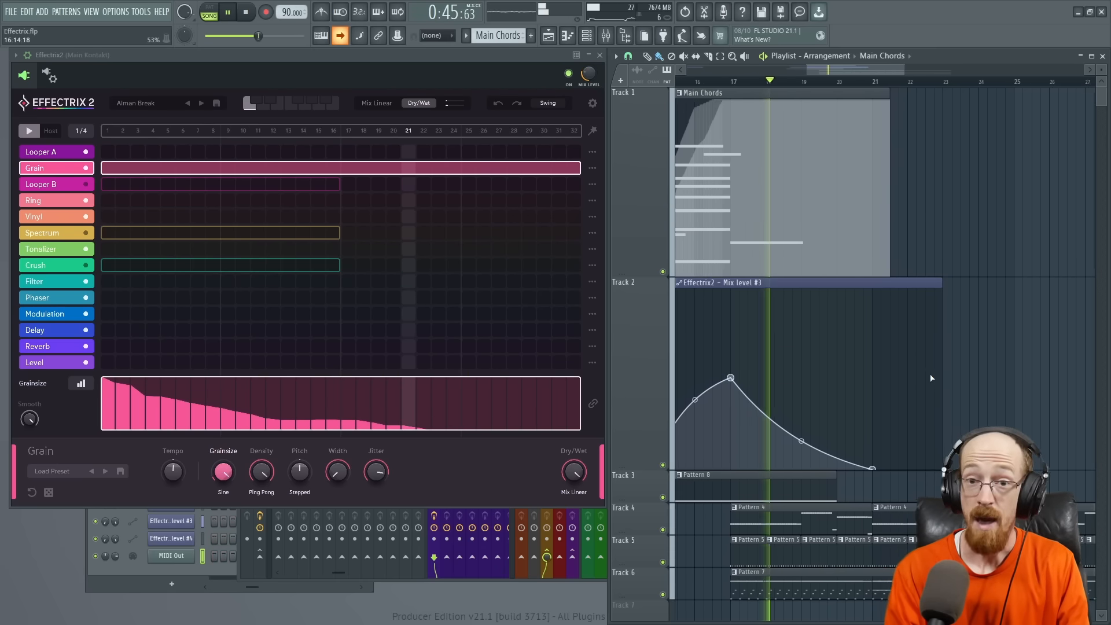
{"action": "key", "text": "space"}
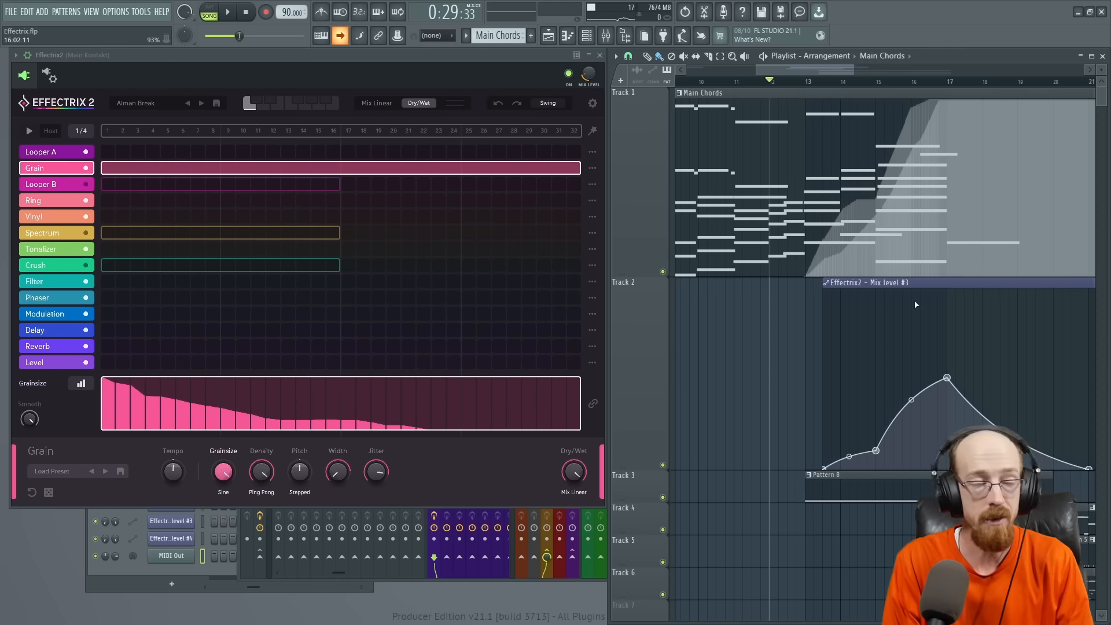
Switch the Looper B lane back on, show its settings, and play the section with Grain and Looper B together.
{"action": "left_click", "coordinate": [86, 184]}
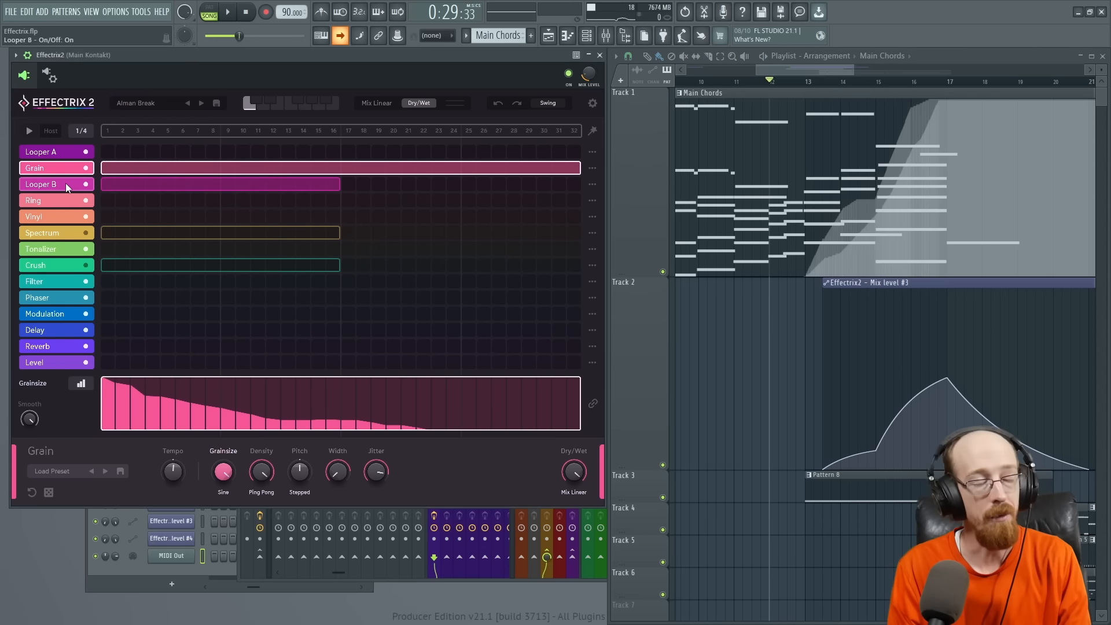
{"action": "left_click", "coordinate": [66, 185]}
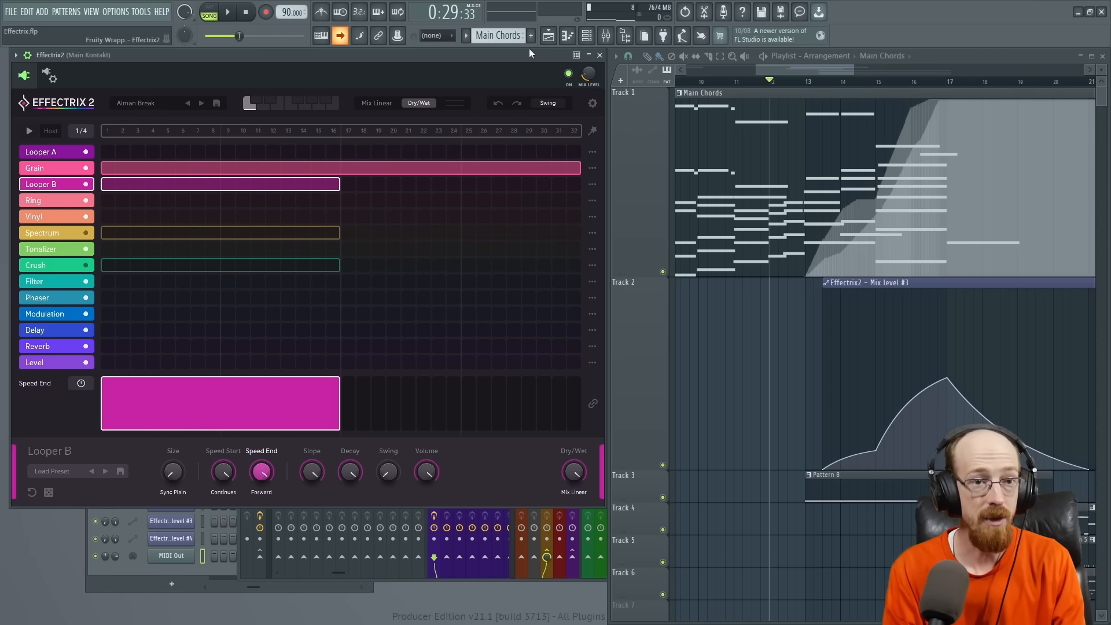
{"action": "key", "text": "space"}
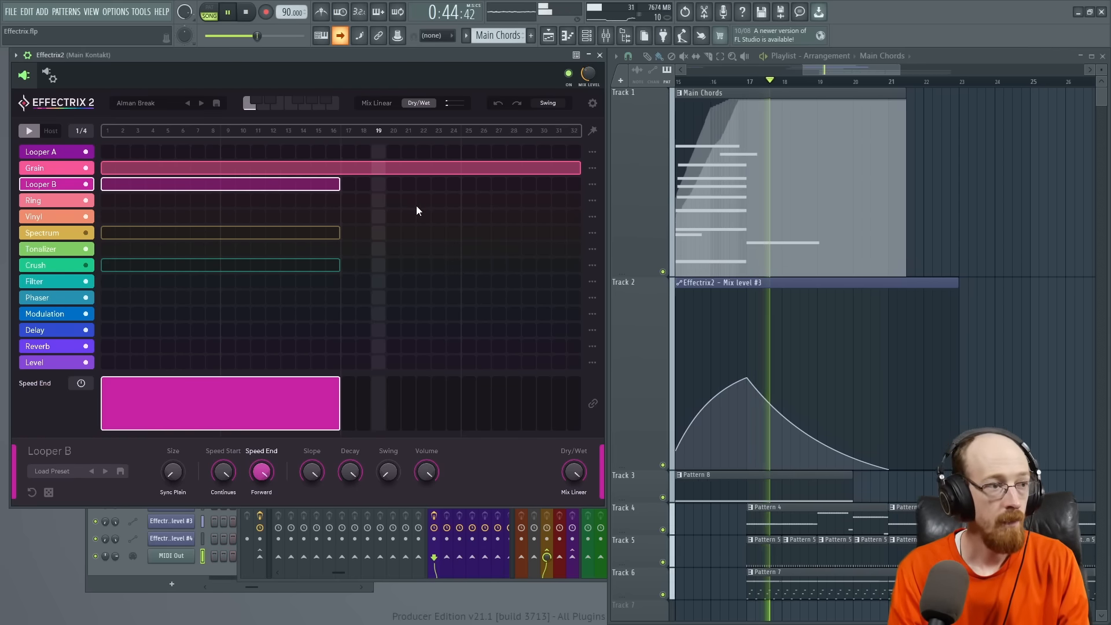
{"action": "key", "text": "space"}
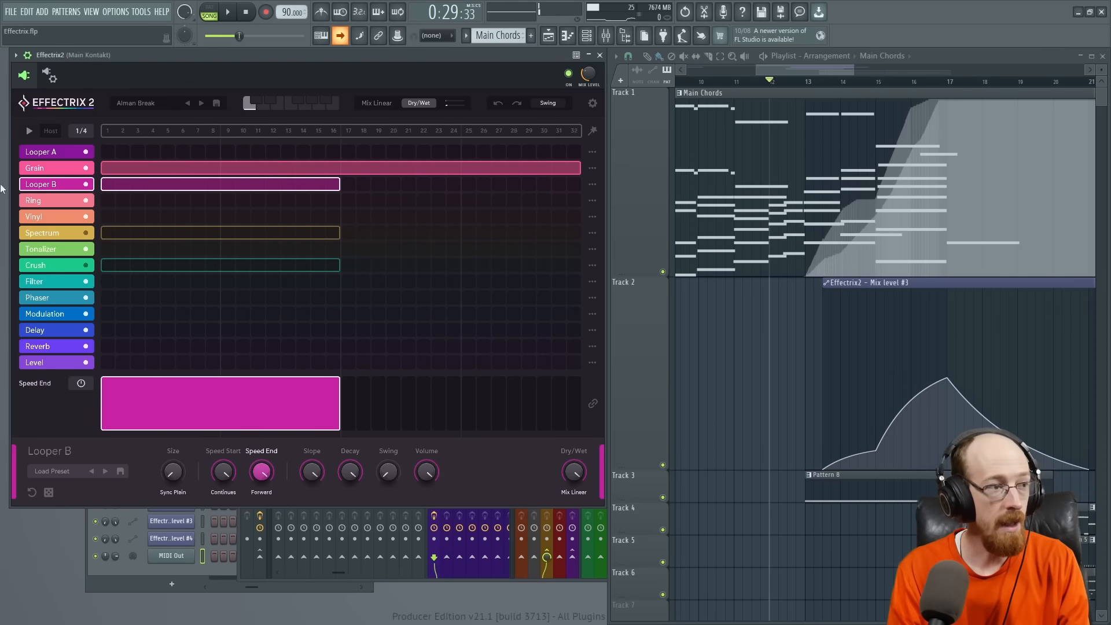
Show the Spectrum lane's resonance modulation, switch the lane back on, and play the section with it added.
{"action": "left_click", "coordinate": [70, 234]}
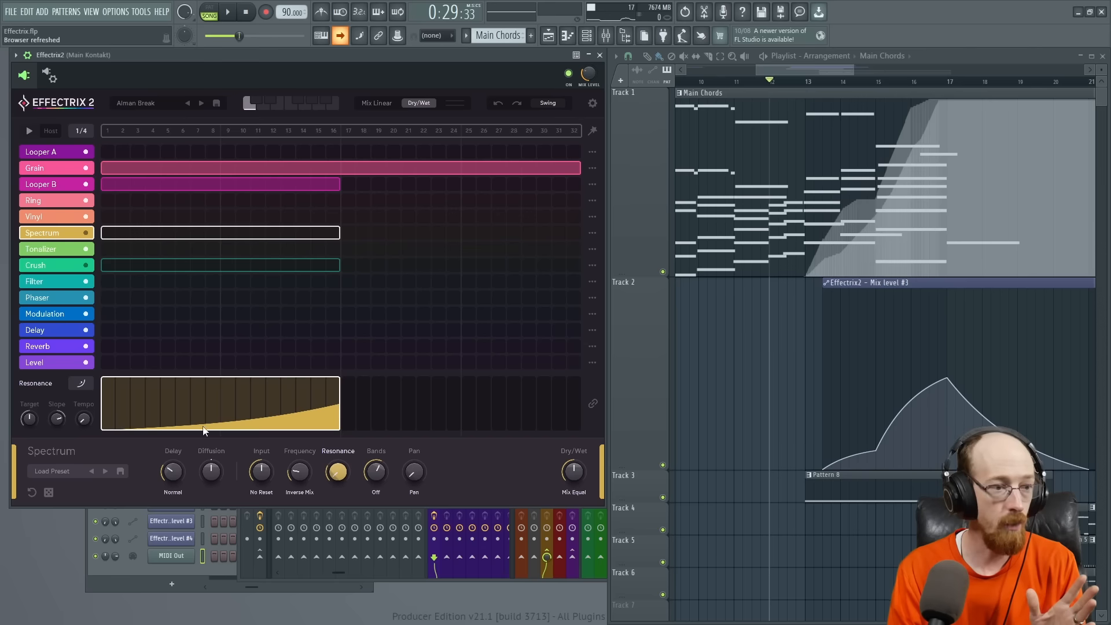
{"action": "left_click", "coordinate": [85, 232]}
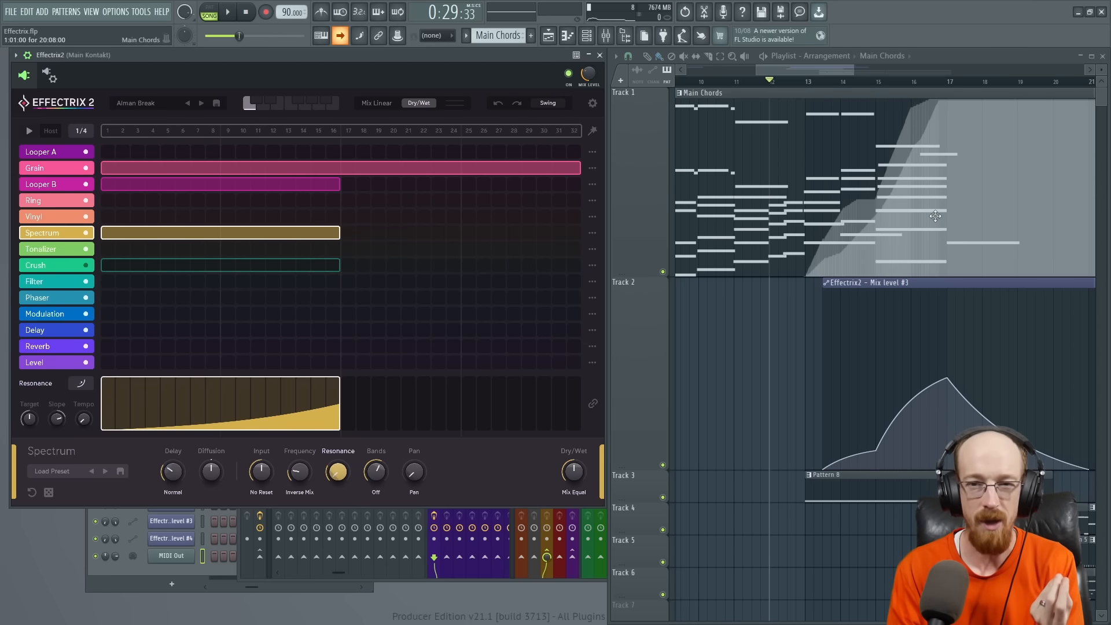
{"action": "key", "text": "space"}
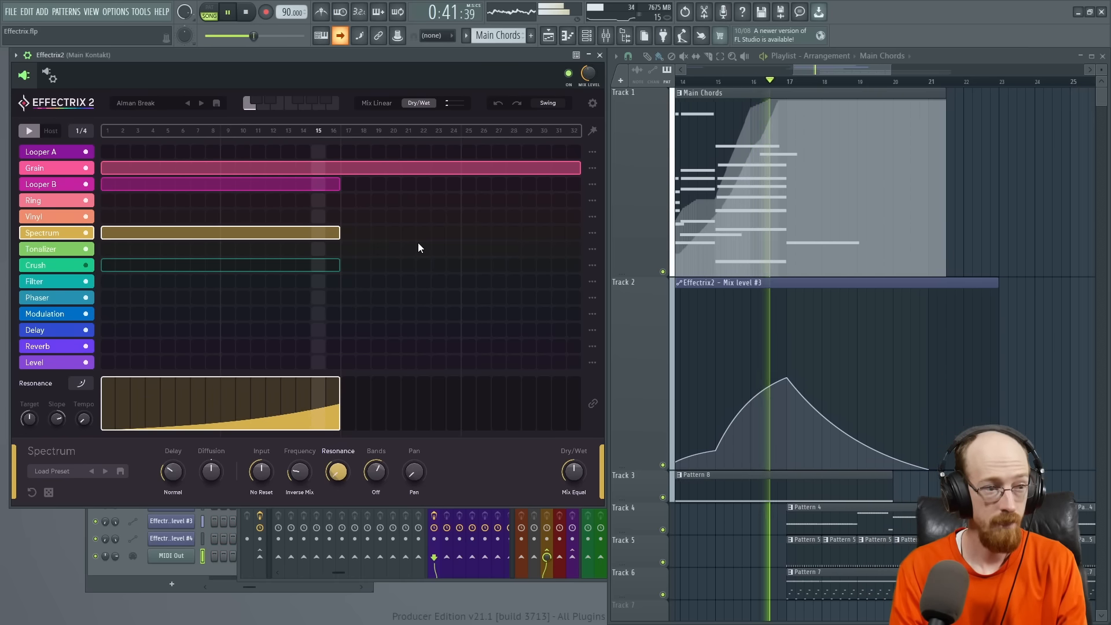
{"action": "key", "text": "space"}
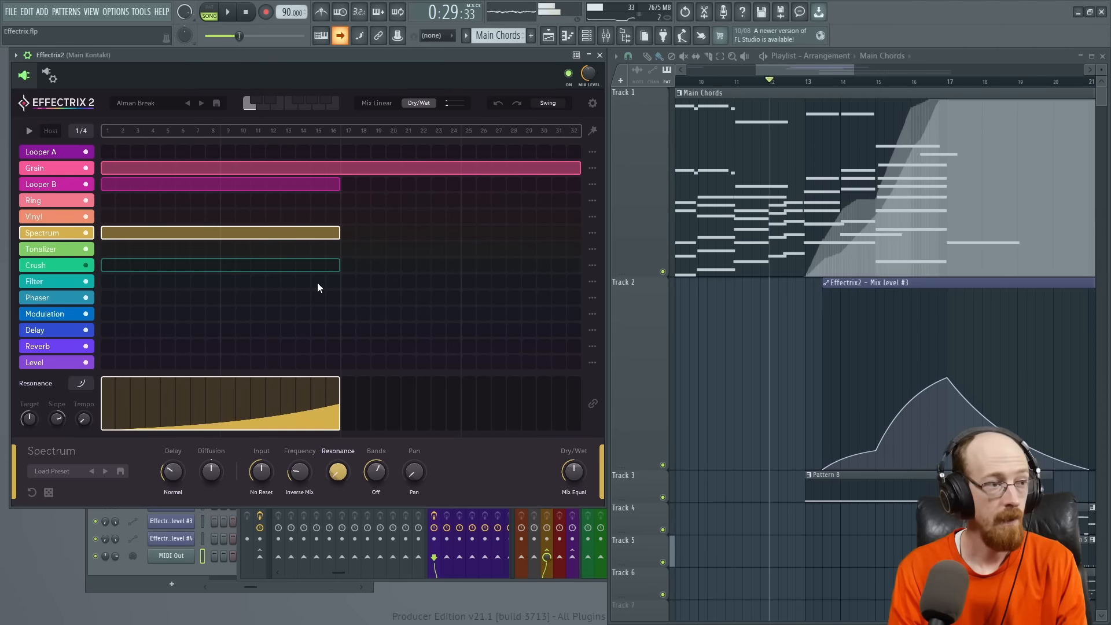
Switch the Crush lane back on, show its drive modulation, and play the section with all four effects active.
{"action": "left_click", "coordinate": [82, 266]}
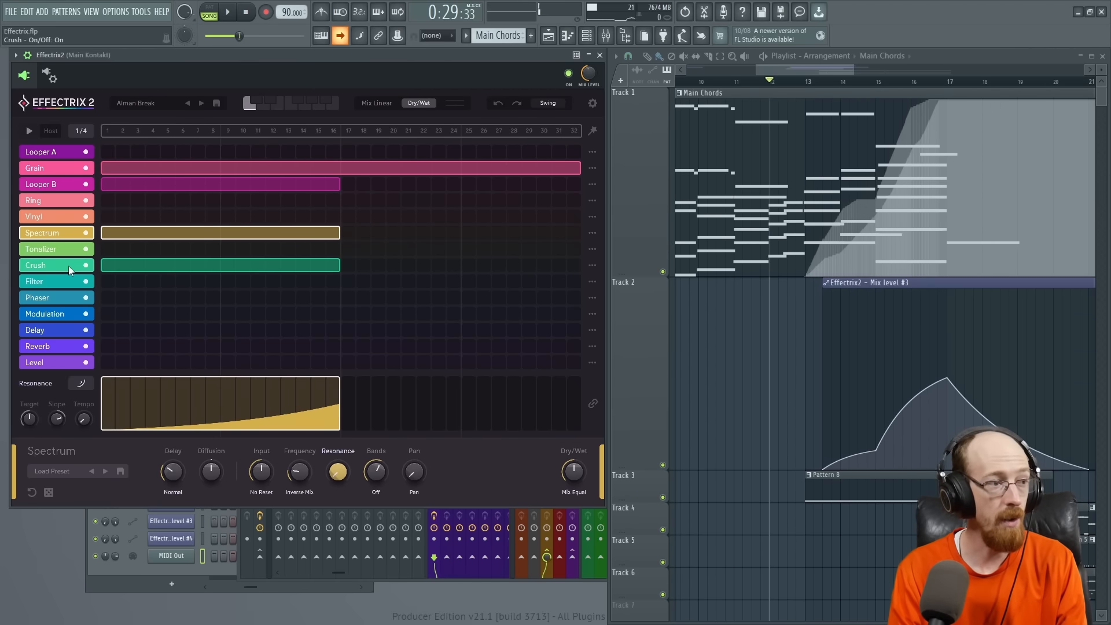
{"action": "left_click", "coordinate": [68, 265]}
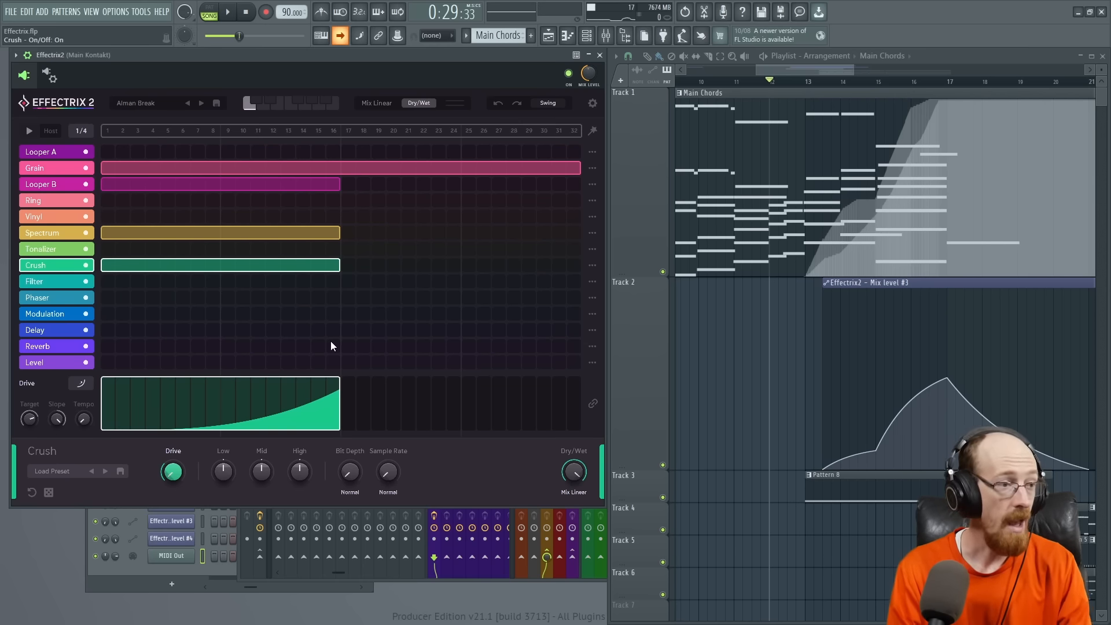
{"action": "mouse_move", "coordinate": [171, 472]}
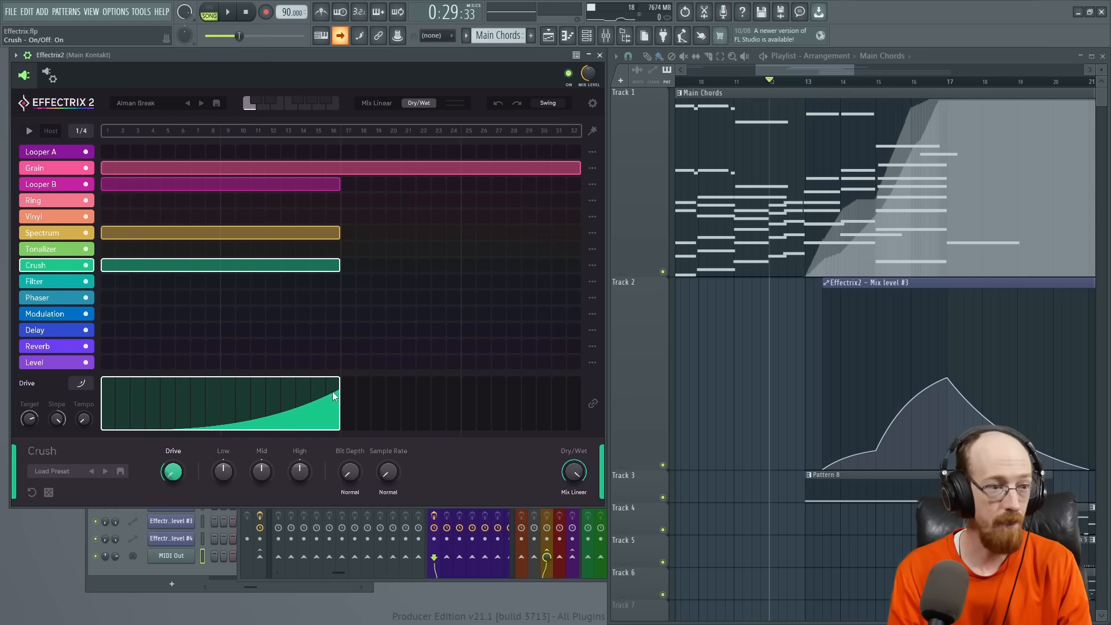
{"action": "left_click", "coordinate": [818, 72]}
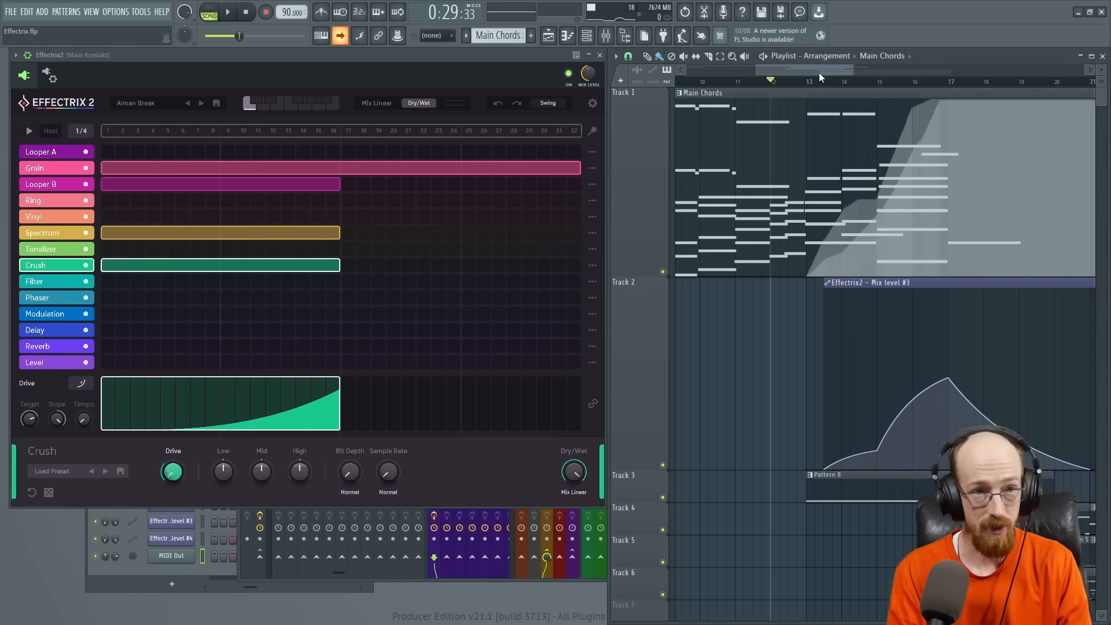
{"action": "key", "text": "space"}
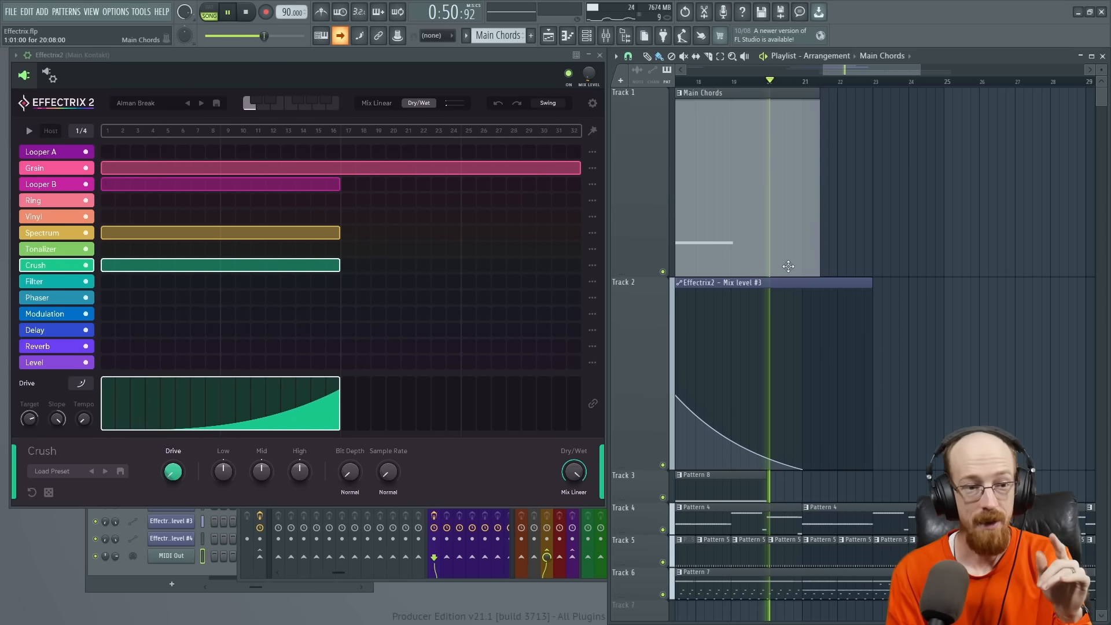
{"action": "key", "text": "space"}
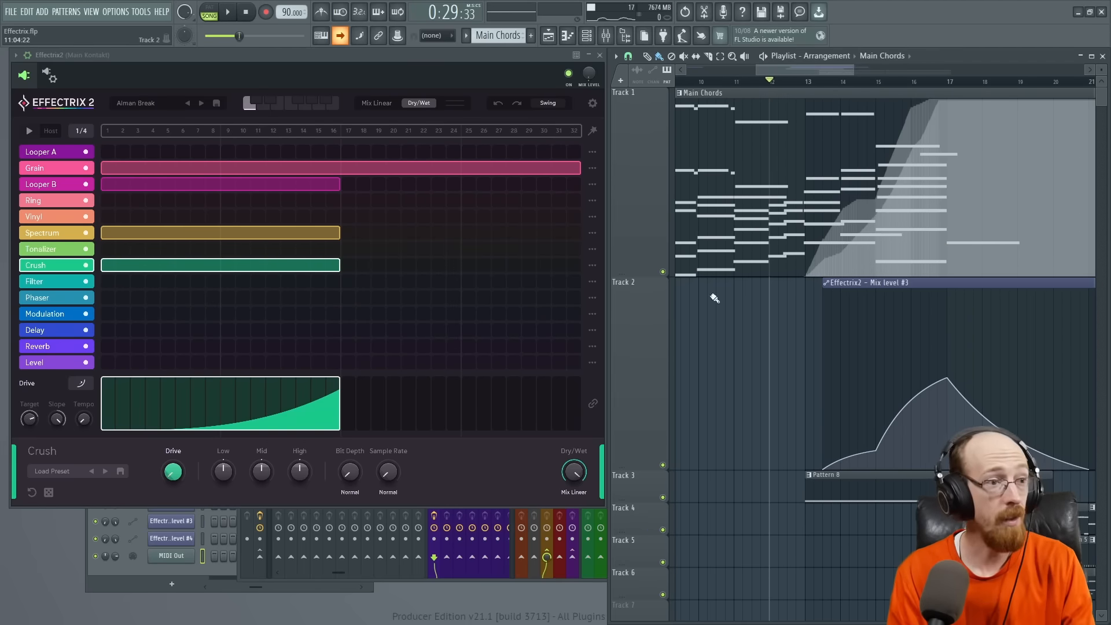
Review the Spectrum, Looper B and Grain blocks' modulation one after another.
{"action": "left_click", "coordinate": [199, 232]}
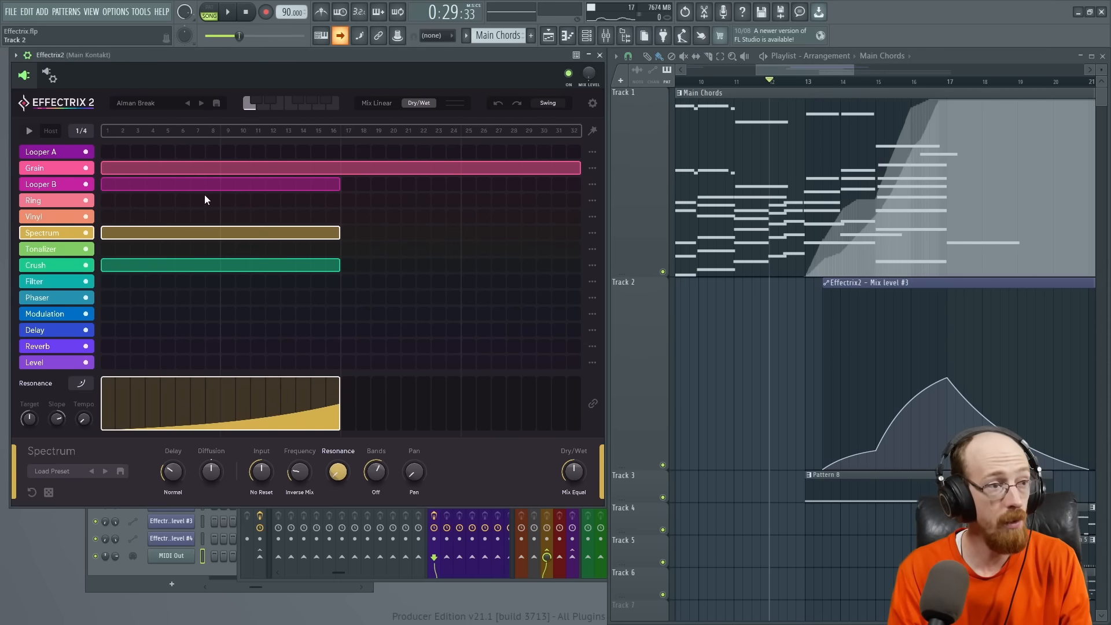
{"action": "left_click", "coordinate": [208, 186]}
{"action": "left_click", "coordinate": [210, 168]}
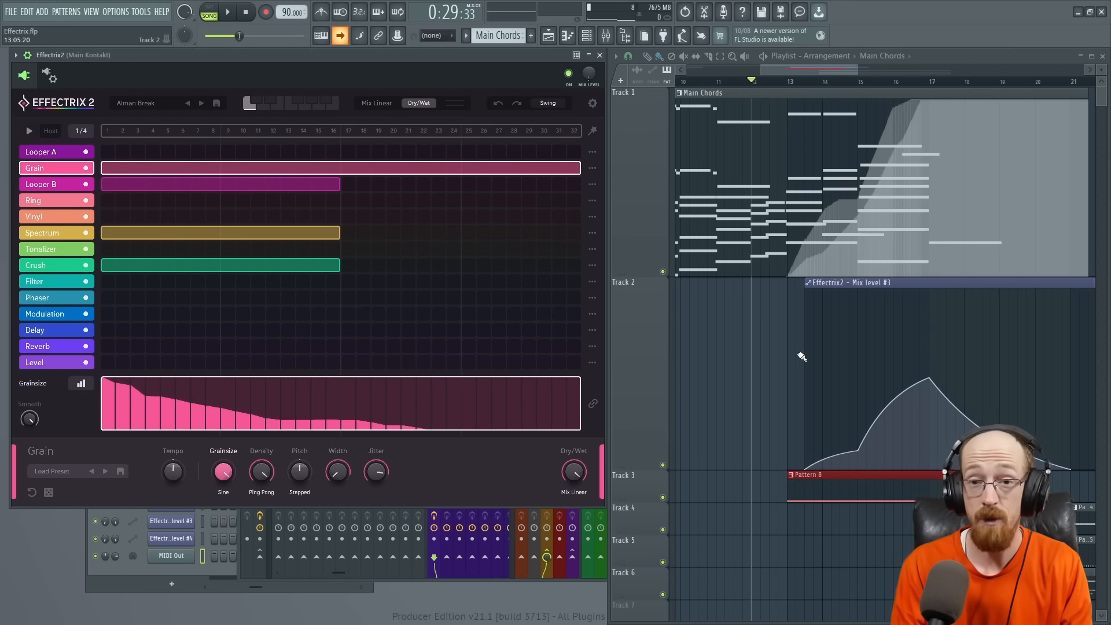